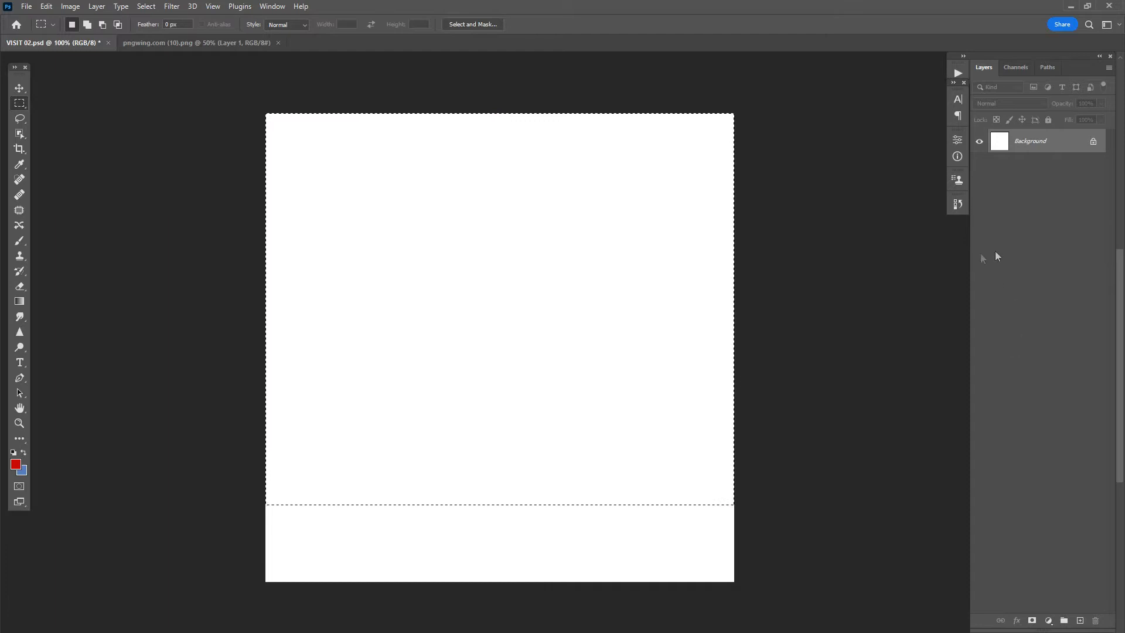
# - Add a gradient fill layer over the selected upper area using the green-to-blue custom preset
pyautogui.click(1048, 620)
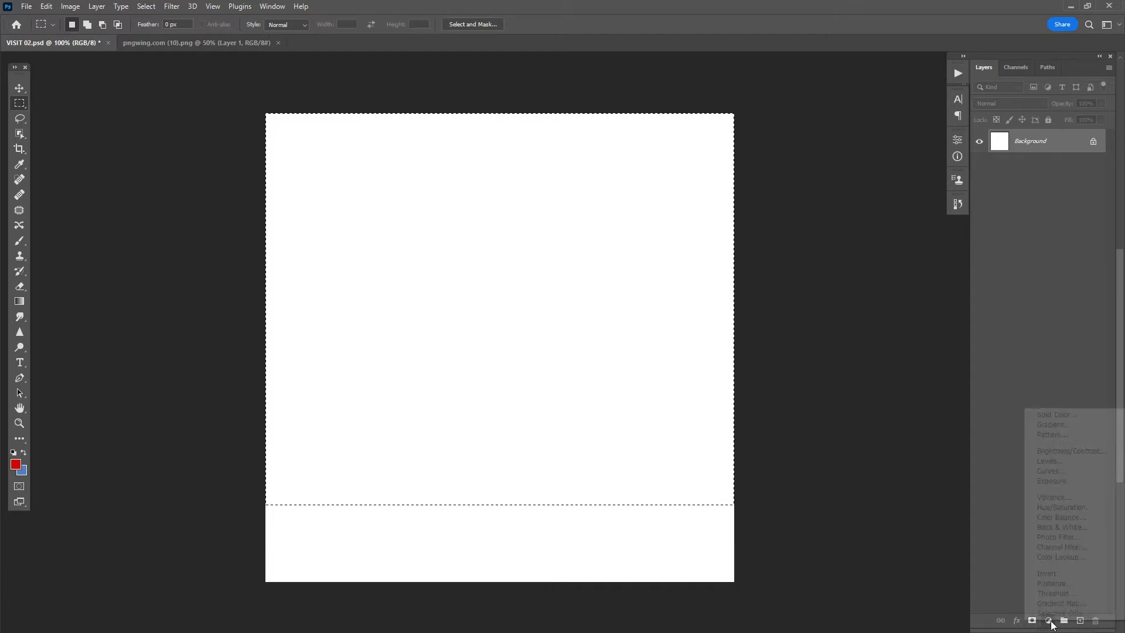
pyautogui.click(1060, 425)
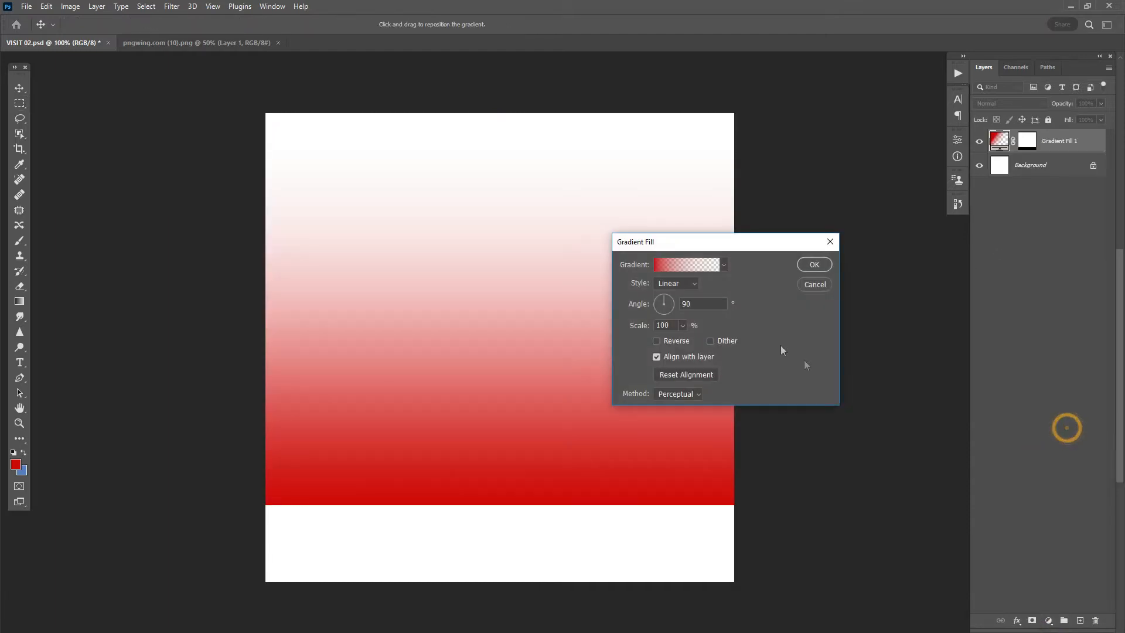
pyautogui.click(670, 264)
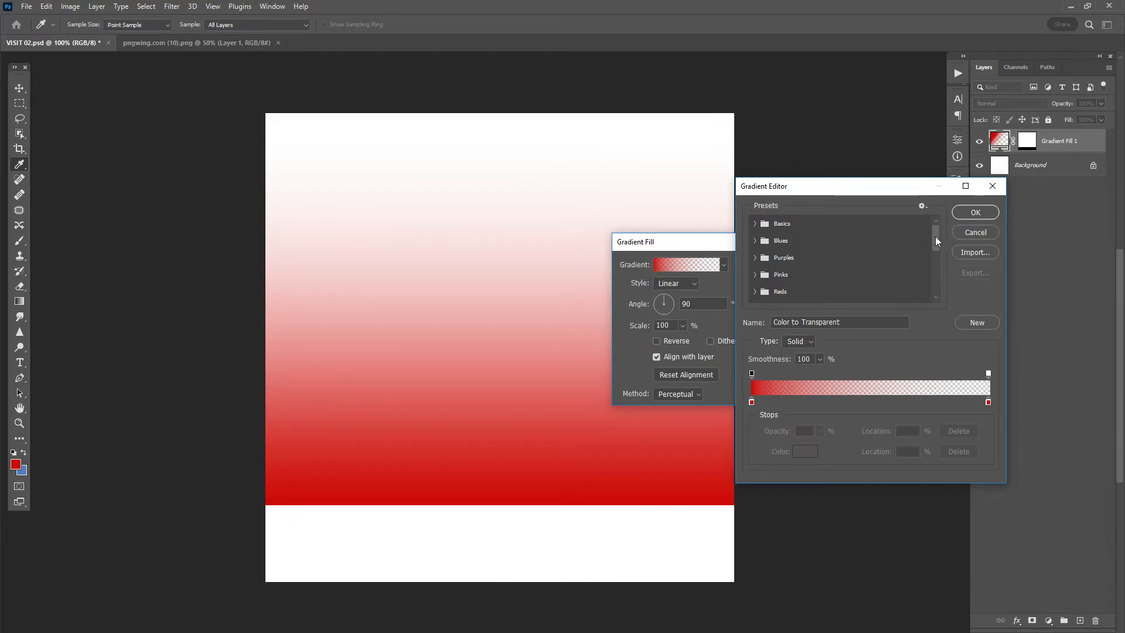
pyautogui.moveTo(935, 237); pyautogui.dragTo(935, 309)
pyautogui.click(777, 295)
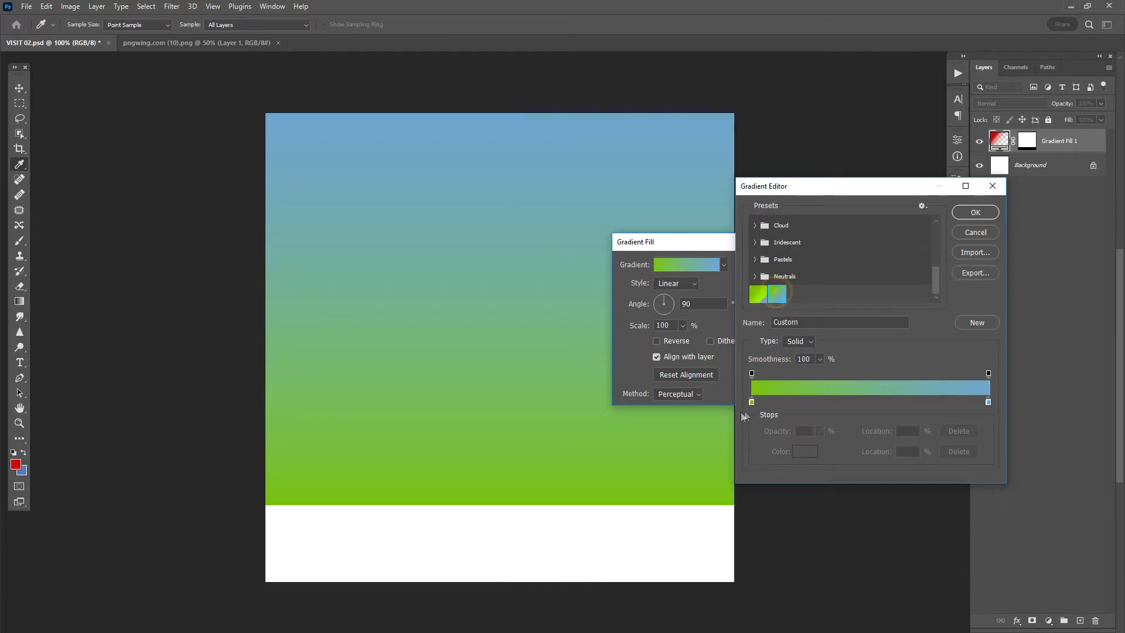
# - Confirm green #7ac106 and blue #6ea4cf as the gradient's stop colours and apply the linear 90° fill
pyautogui.click(751, 402)
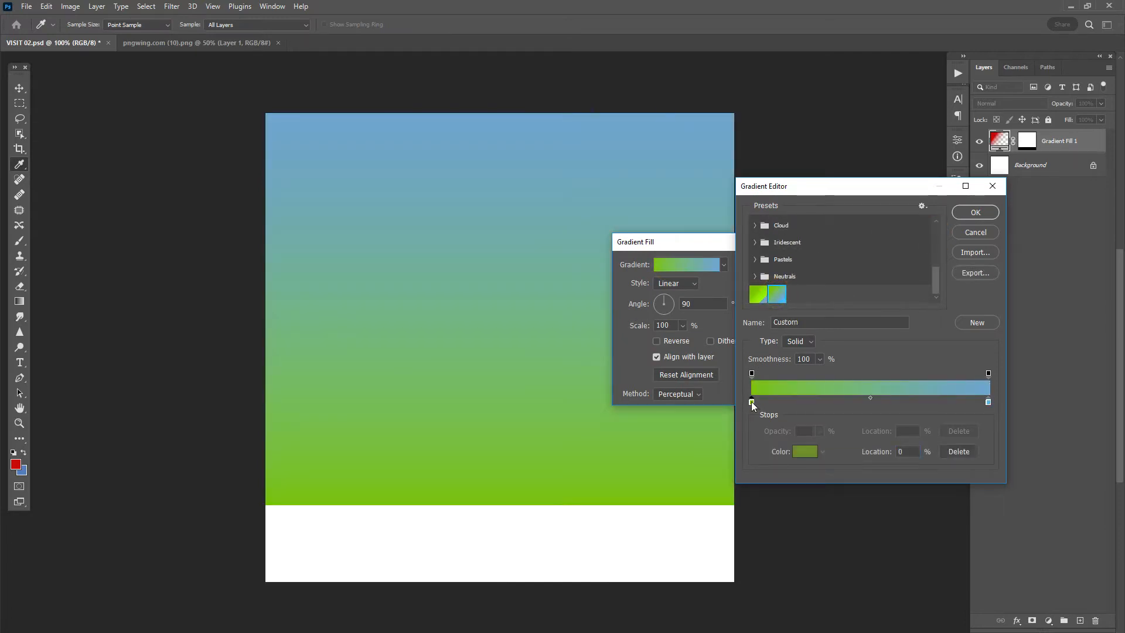
pyautogui.click(800, 452)
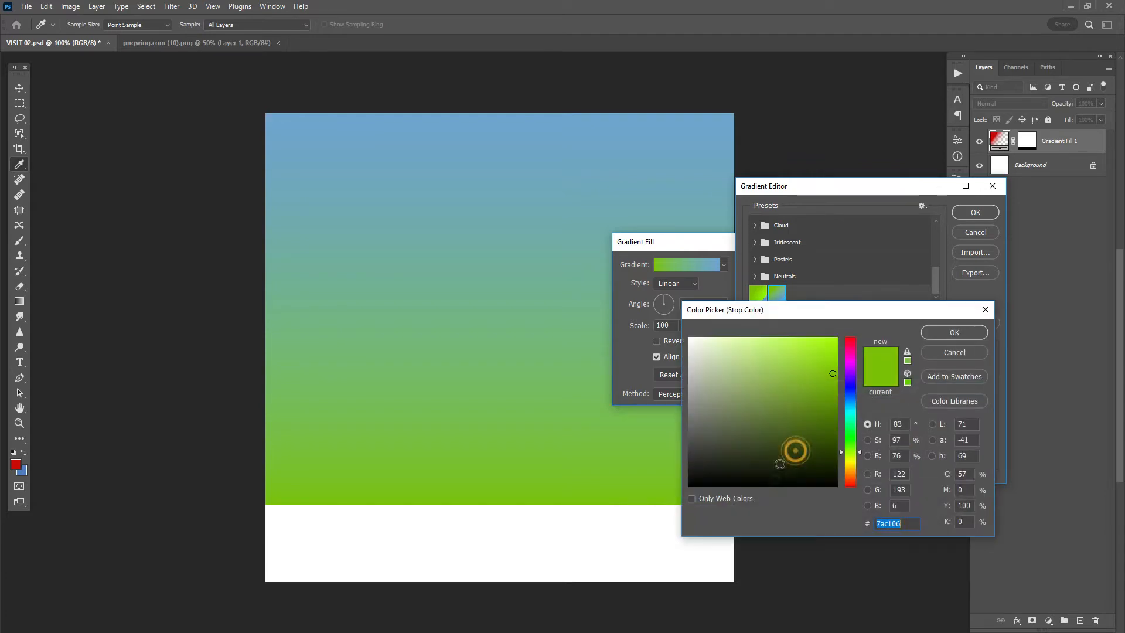
pyautogui.click(949, 338)
pyautogui.click(989, 402)
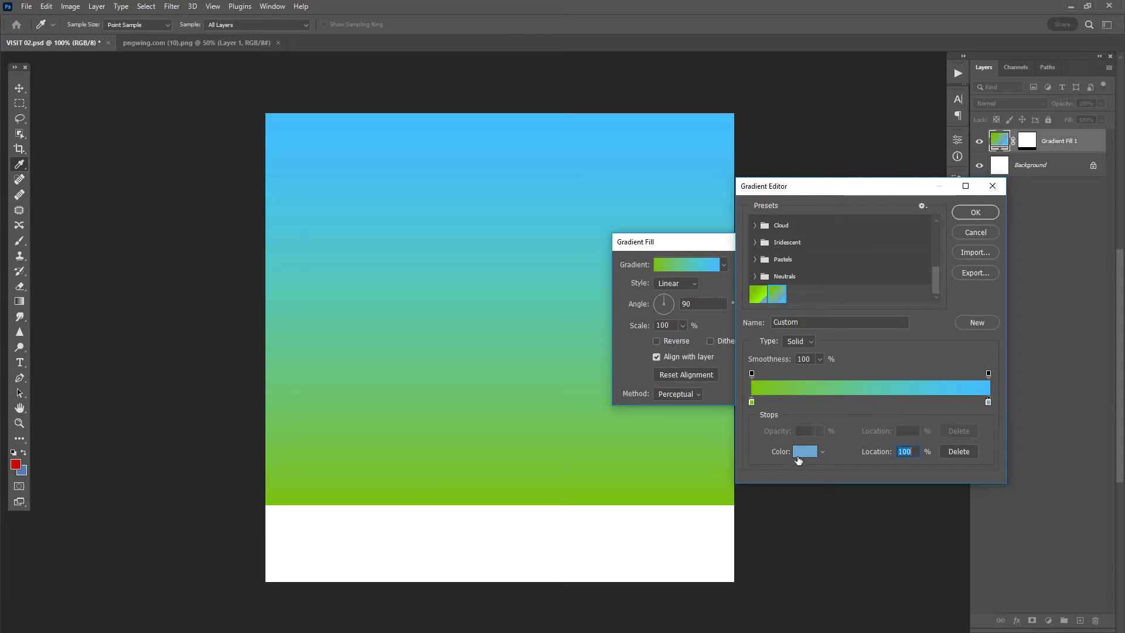
pyautogui.click(807, 452)
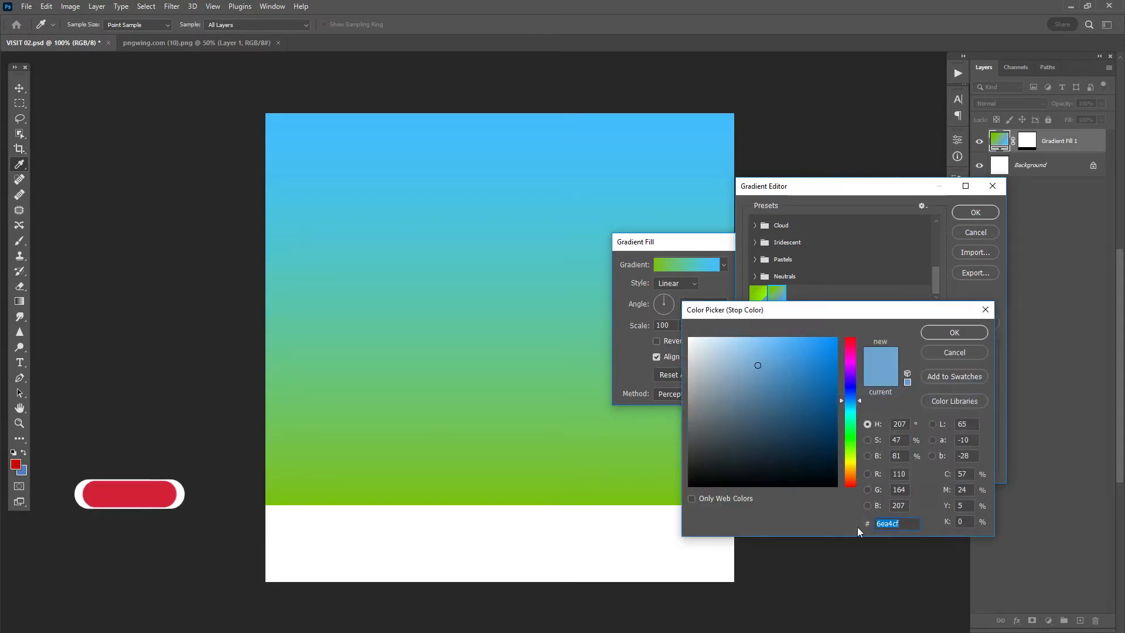
pyautogui.click(961, 333)
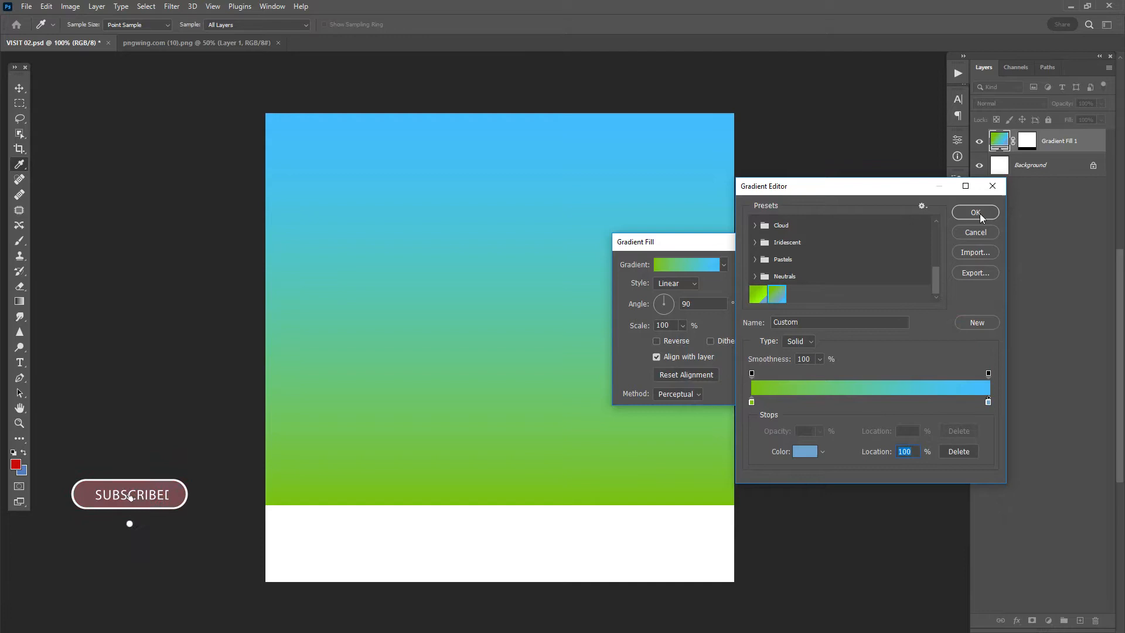
pyautogui.click(979, 213)
pyautogui.click(814, 264)
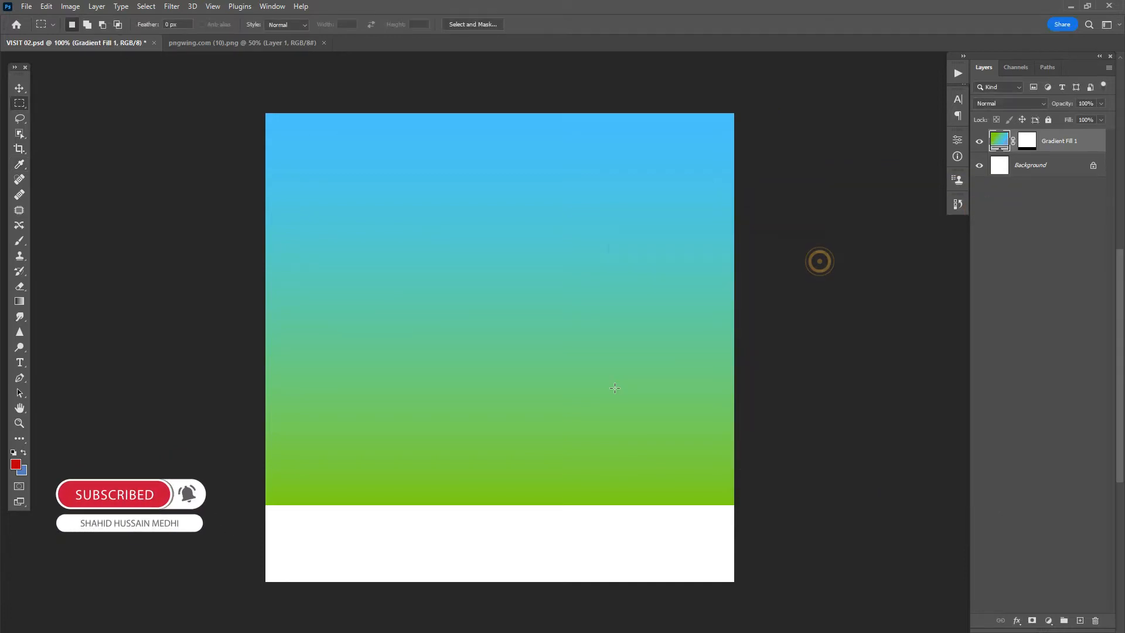
# - Place the blue and green Nike shoe image pngwing.com (9) into the document as an embedded object
pyautogui.press('v')
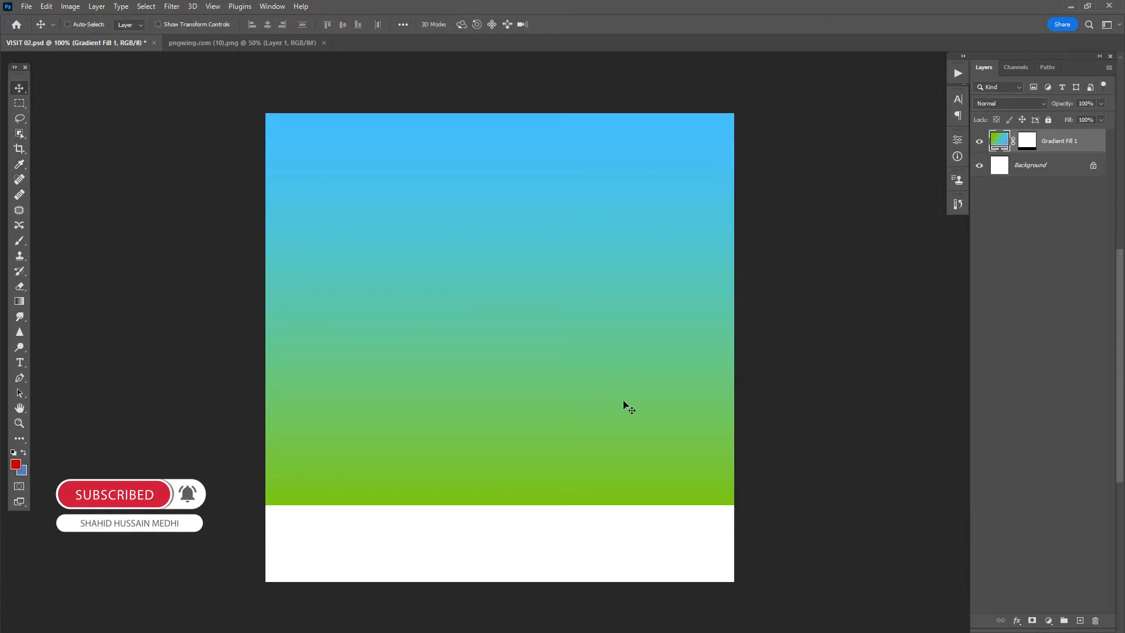
pyautogui.click(26, 7)
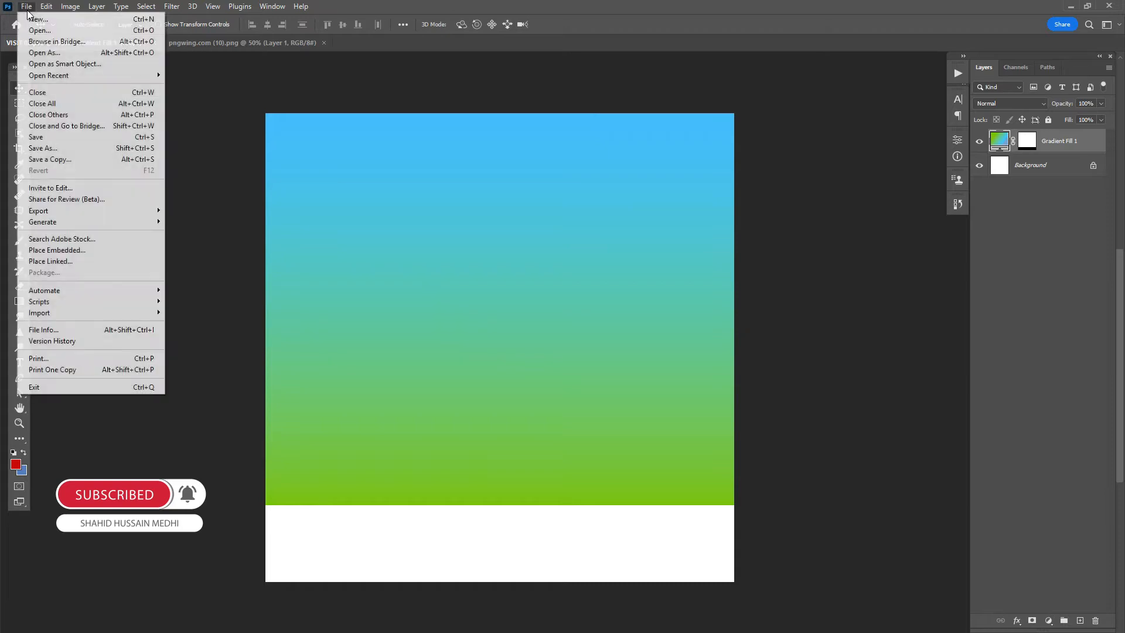
pyautogui.click(85, 252)
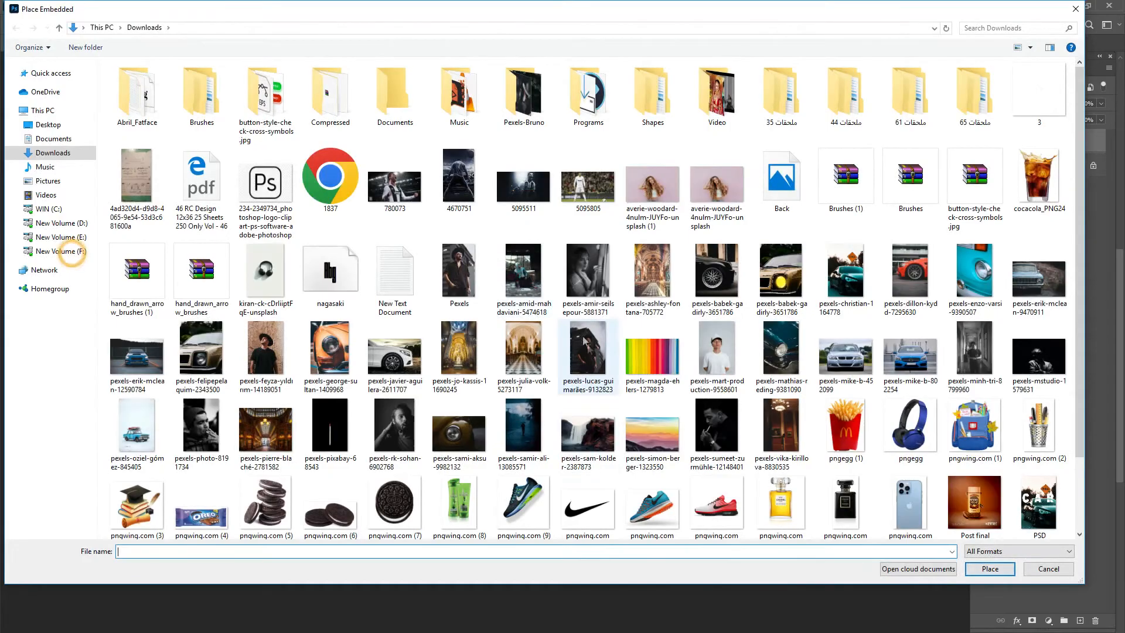
pyautogui.doubleClick(516, 492)
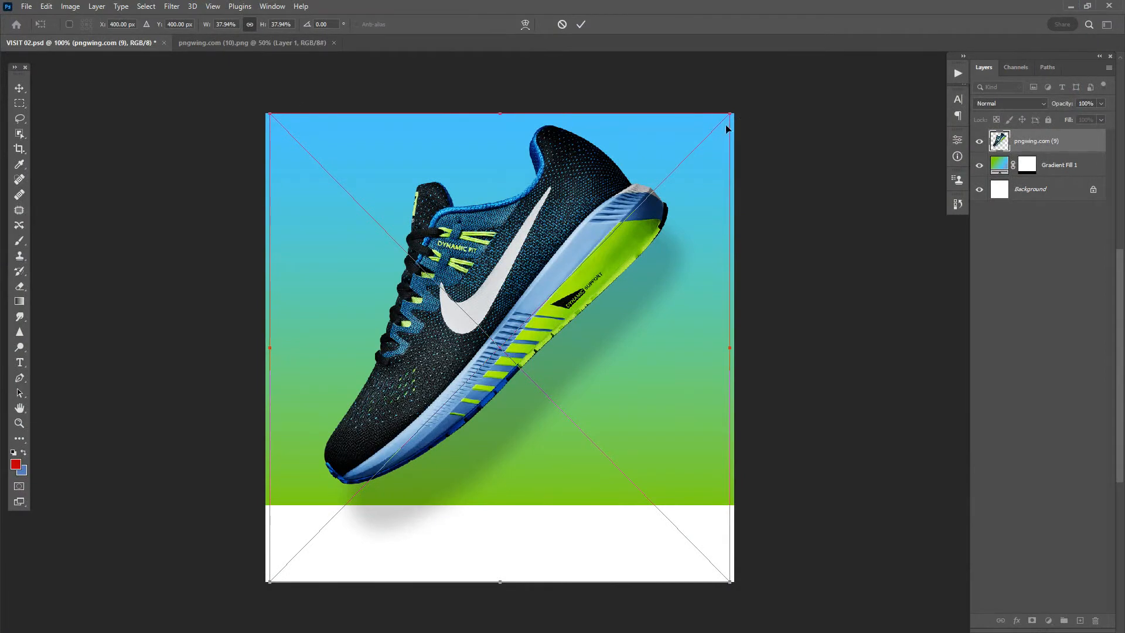
# - Scale the shoe to about 21%, rotate it about 42° so it lies level, and move it down about 89 px
pyautogui.moveTo(733, 342); pyautogui.dragTo(626, 348)
pyautogui.moveTo(675, 266); pyautogui.dragTo(674, 402)
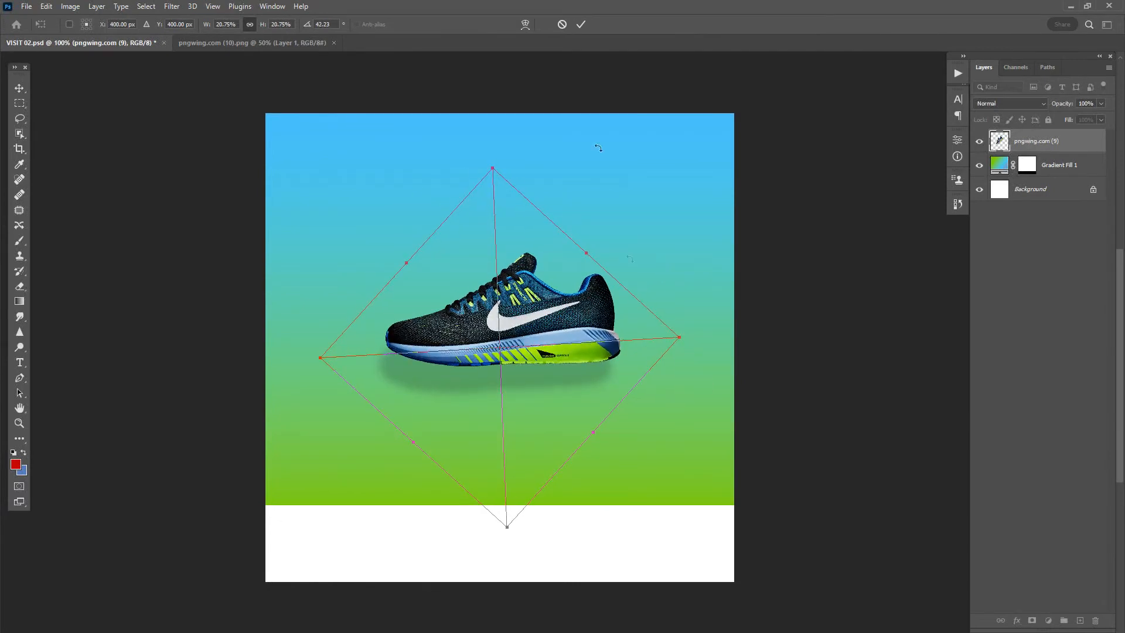
pyautogui.click(581, 24)
pyautogui.moveTo(546, 323); pyautogui.dragTo(551, 375)
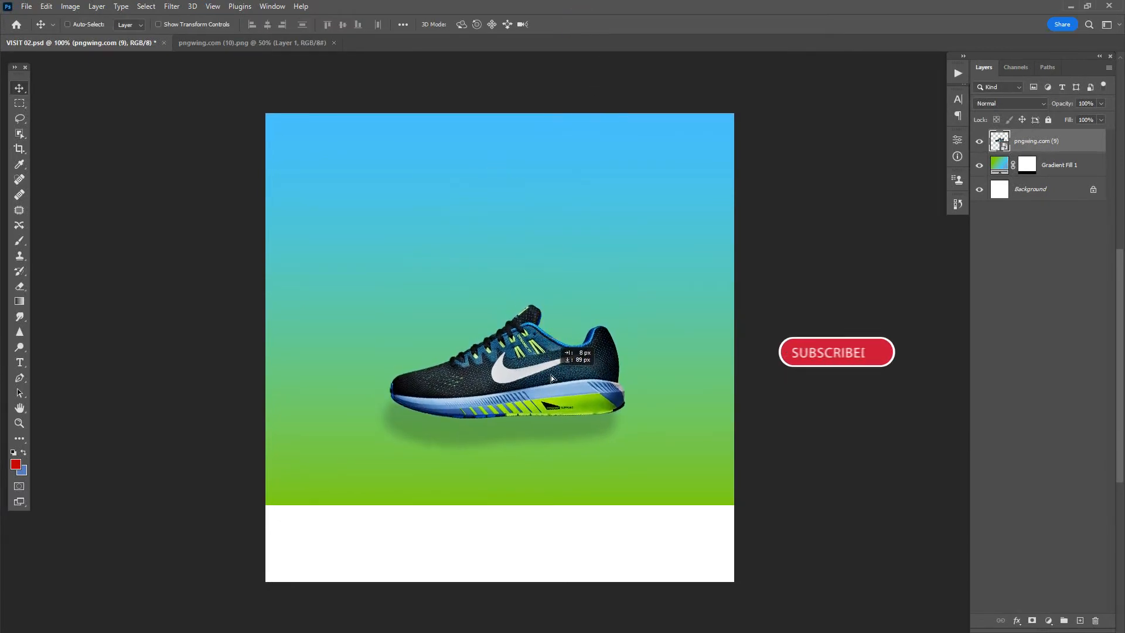
# - Enlarge the shoe to about 23.5% and nudge it slightly upward on the gradient
pyautogui.click(47, 6)
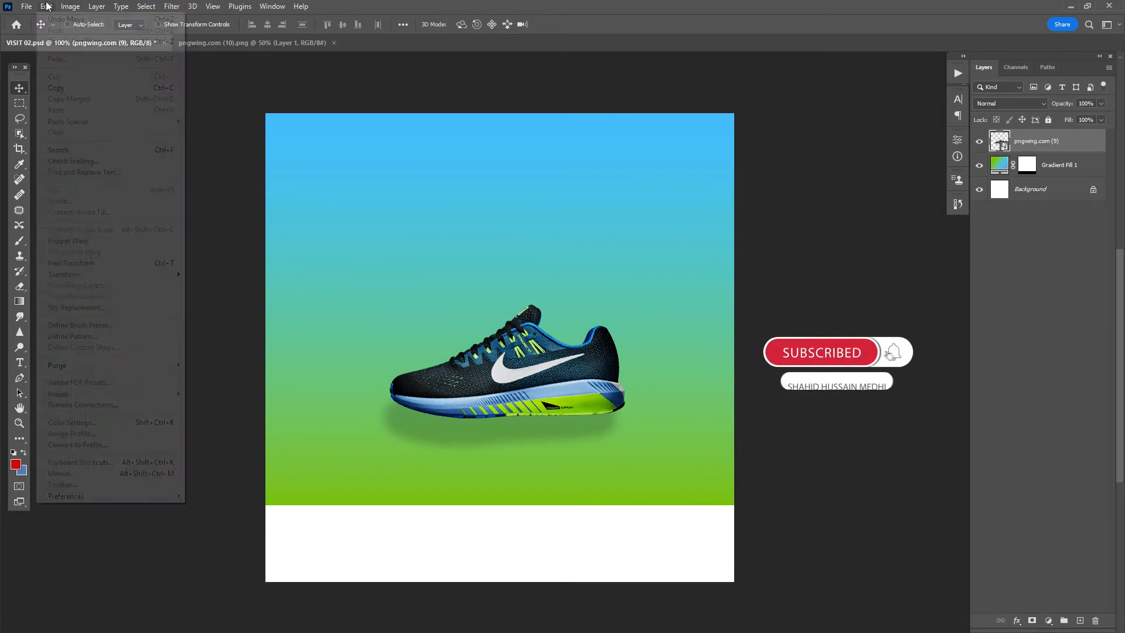
pyautogui.click(106, 262)
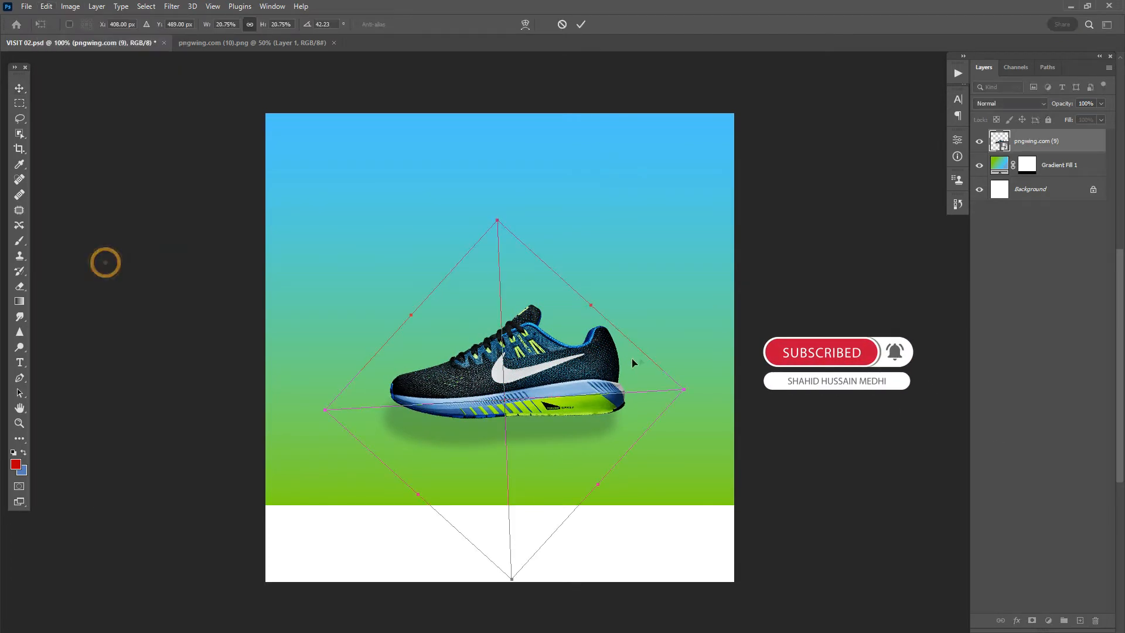
pyautogui.moveTo(685, 391); pyautogui.dragTo(708, 397)
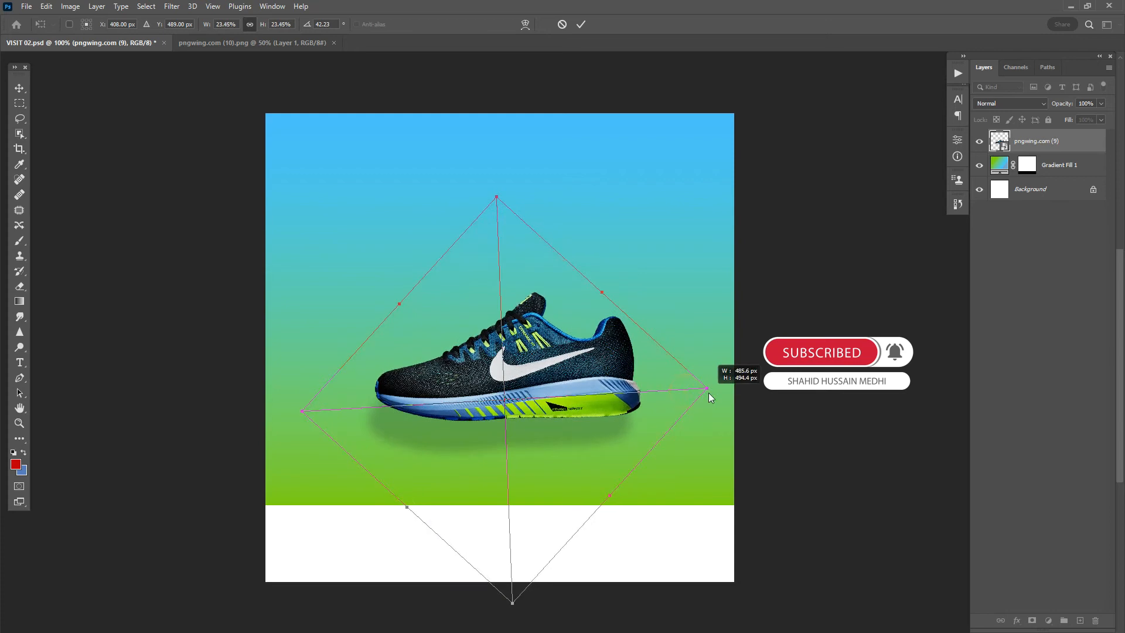
pyautogui.click(582, 24)
pyautogui.moveTo(538, 350); pyautogui.dragTo(537, 338)
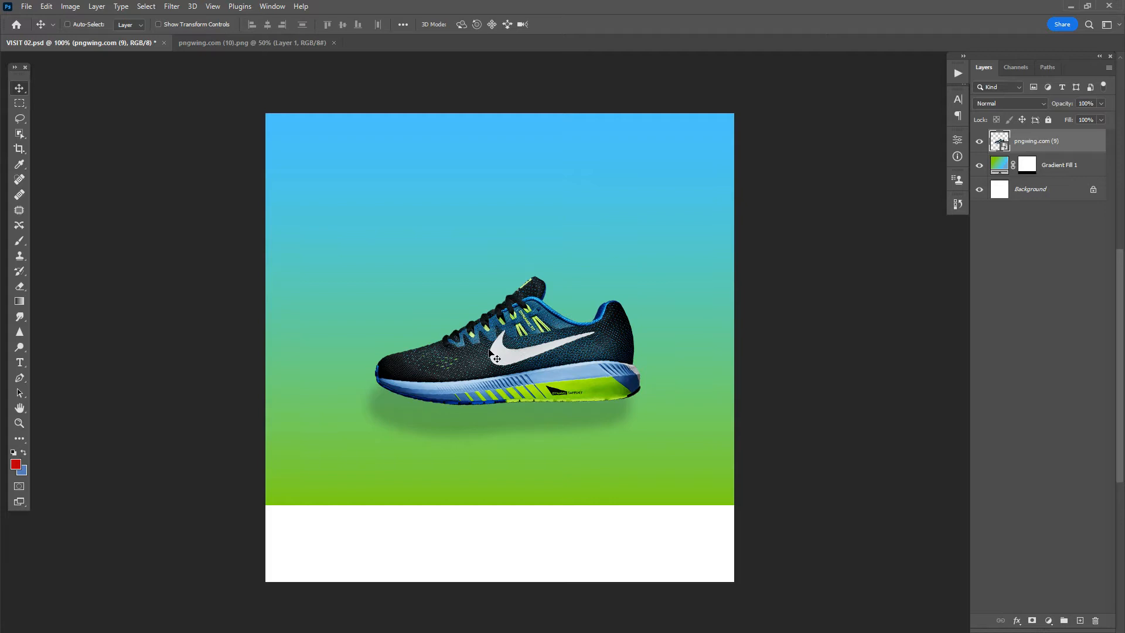
pyautogui.moveTo(534, 360); pyautogui.dragTo(534, 364)
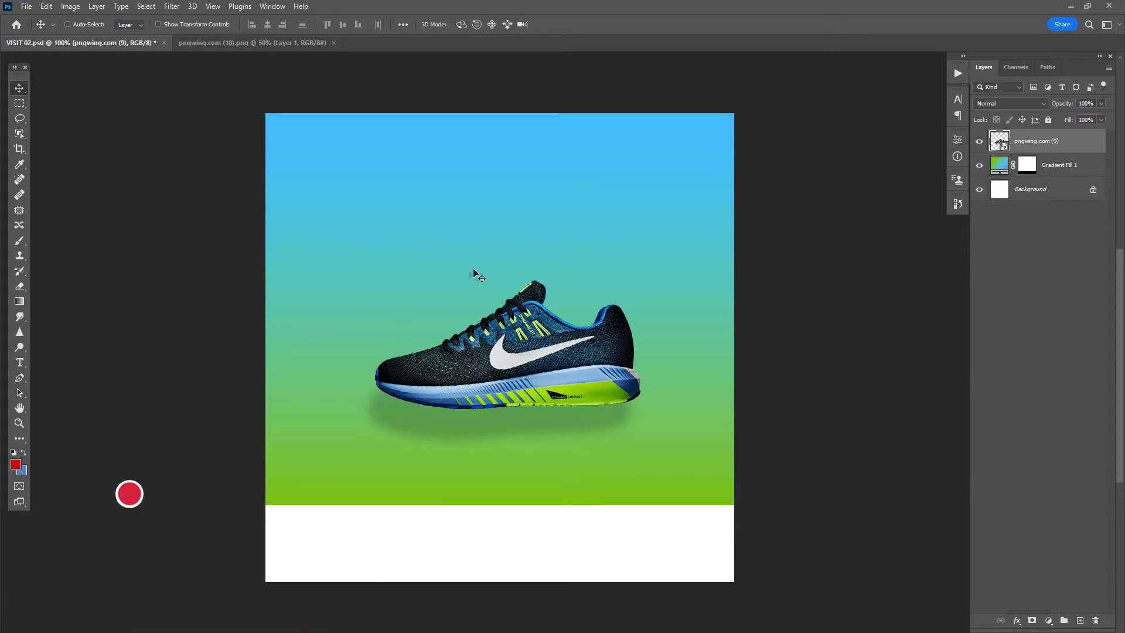
# - Add the white centred text "JUST DONT QUIT" on three lines above the shoe in Mont Demo Heavy
pyautogui.press('t')
pyautogui.click(459, 236)
pyautogui.write('JUST DONT QUIT')
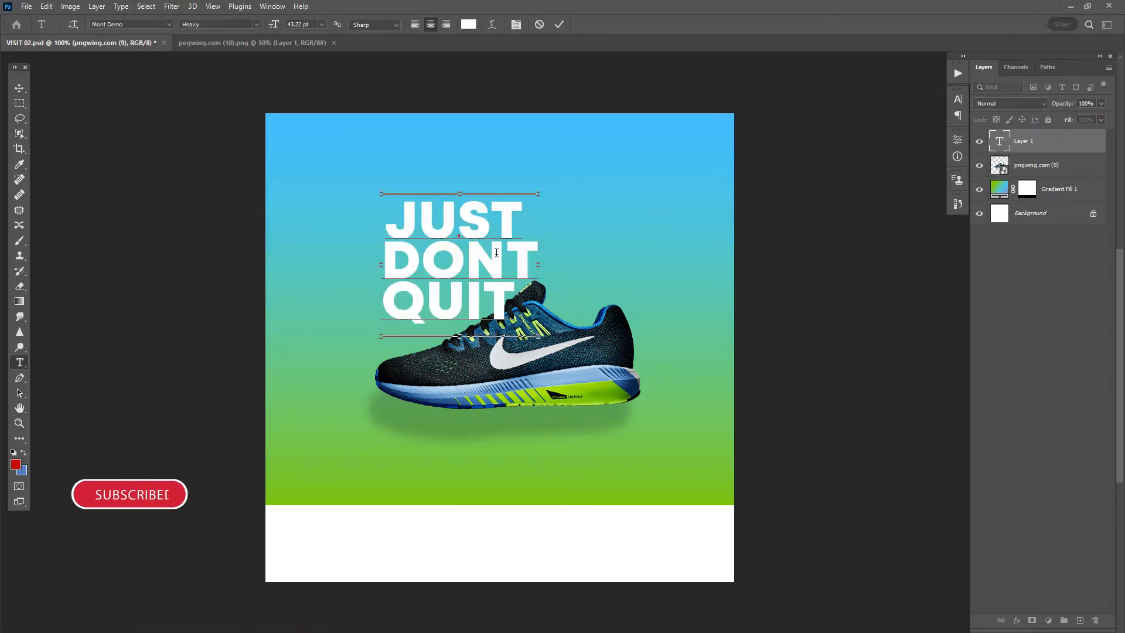
pyautogui.click(19, 88)
# - Enlarge the headline text, skew it so its lines rise to the right, and position it overlapping the shoe's upper part
pyautogui.hotkey('ctrl', 't')
pyautogui.moveTo(470, 266); pyautogui.dragTo(481, 251)
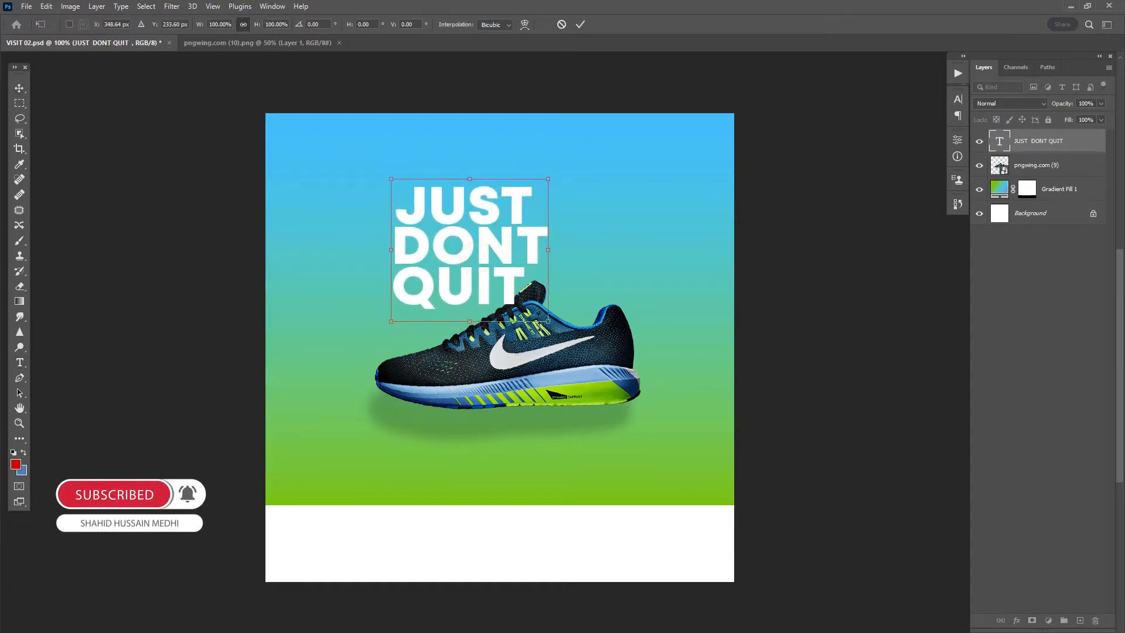
pyautogui.moveTo(543, 320); pyautogui.dragTo(565, 340)
pyautogui.moveTo(495, 243); pyautogui.dragTo(520, 245)
pyautogui.moveTo(603, 167); pyautogui.dragTo(616, 117)
pyautogui.click(581, 24)
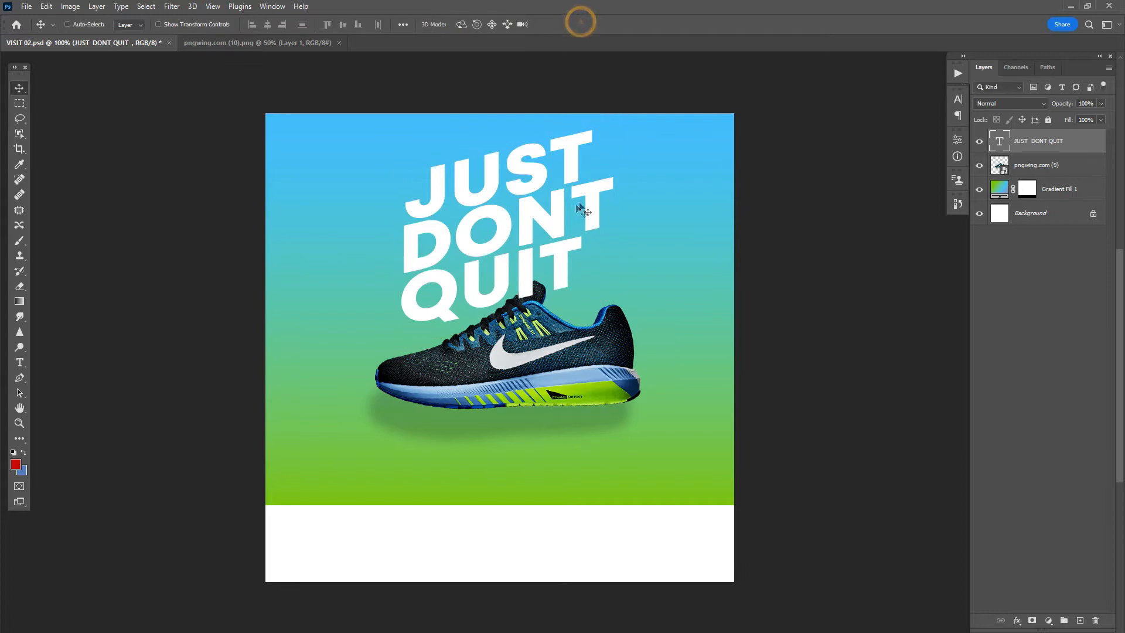
pyautogui.moveTo(589, 202)
pyautogui.mouseDown()
pyautogui.moveTo(601, 212)
pyautogui.moveTo(594, 224)
pyautogui.mouseUp()
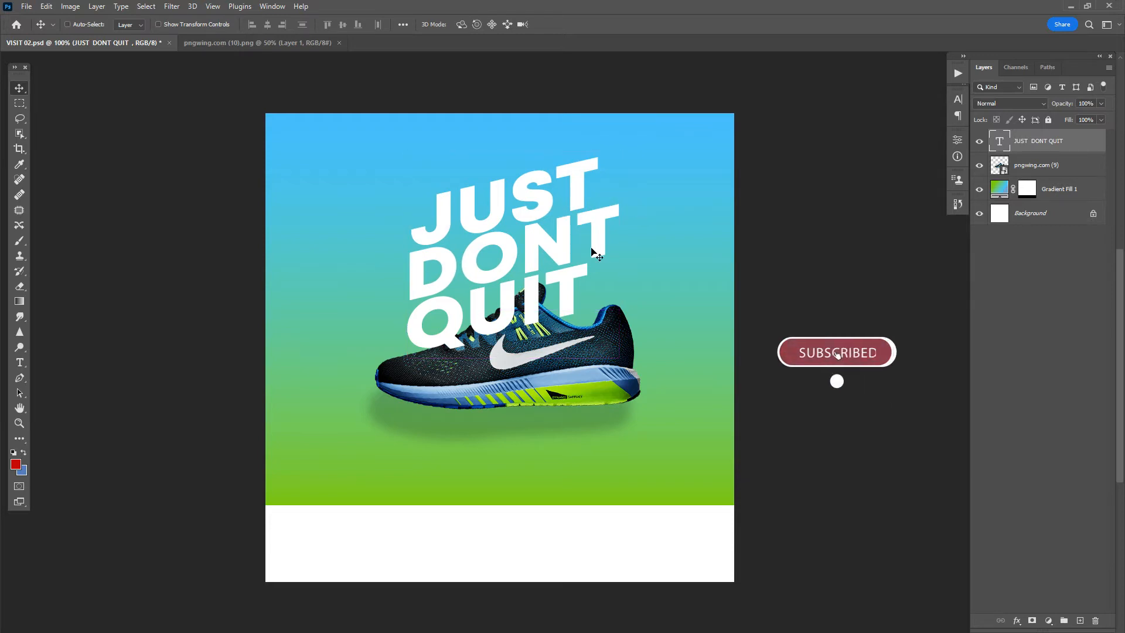
# - Give the headline text layer a white 1 px outside stroke at 100% opacity
pyautogui.doubleClick(1072, 149)
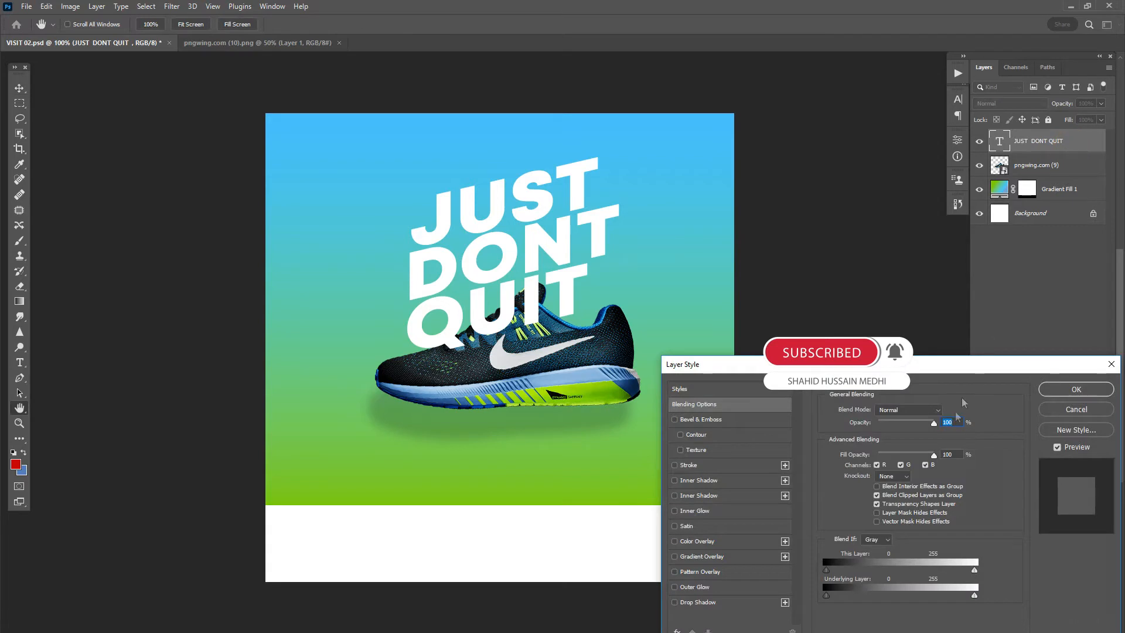
pyautogui.click(690, 465)
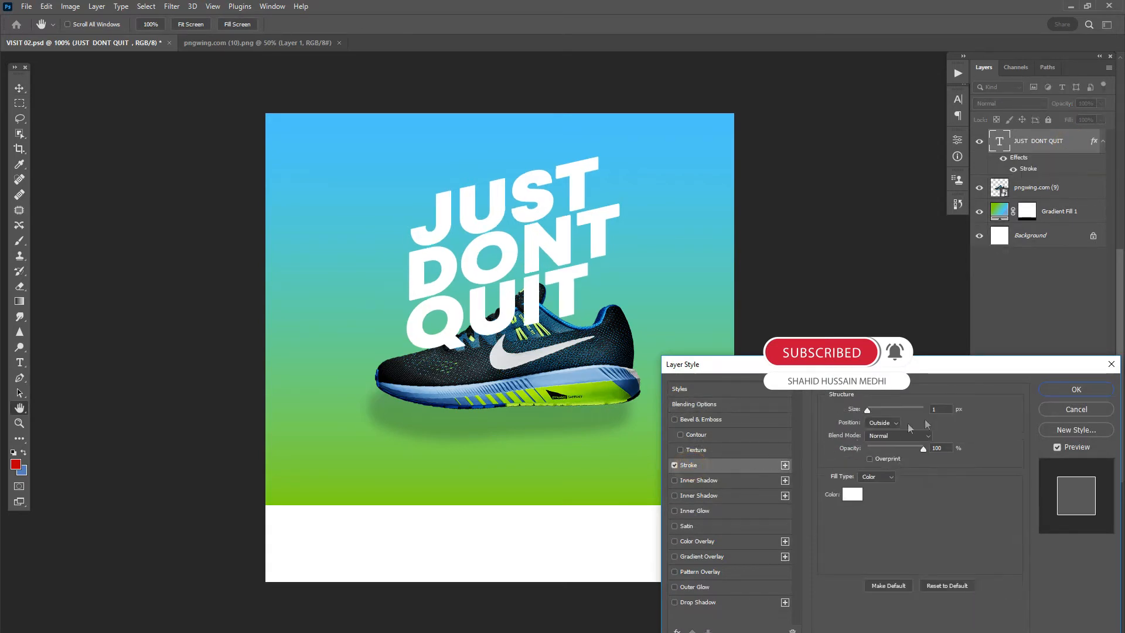
pyautogui.click(1076, 388)
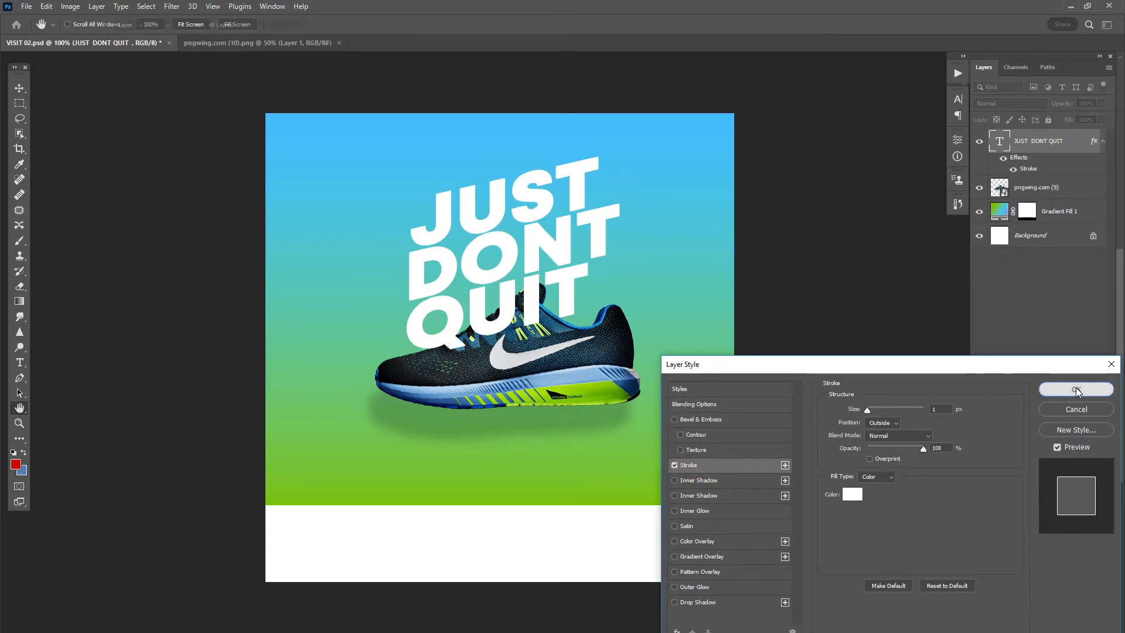
# - Recolour the letters "NT" in "DONT" to the background blue #4bc2da, sampled beside the text
pyautogui.press('t')
pyautogui.moveTo(532, 251); pyautogui.dragTo(634, 236)
pyautogui.click(469, 24)
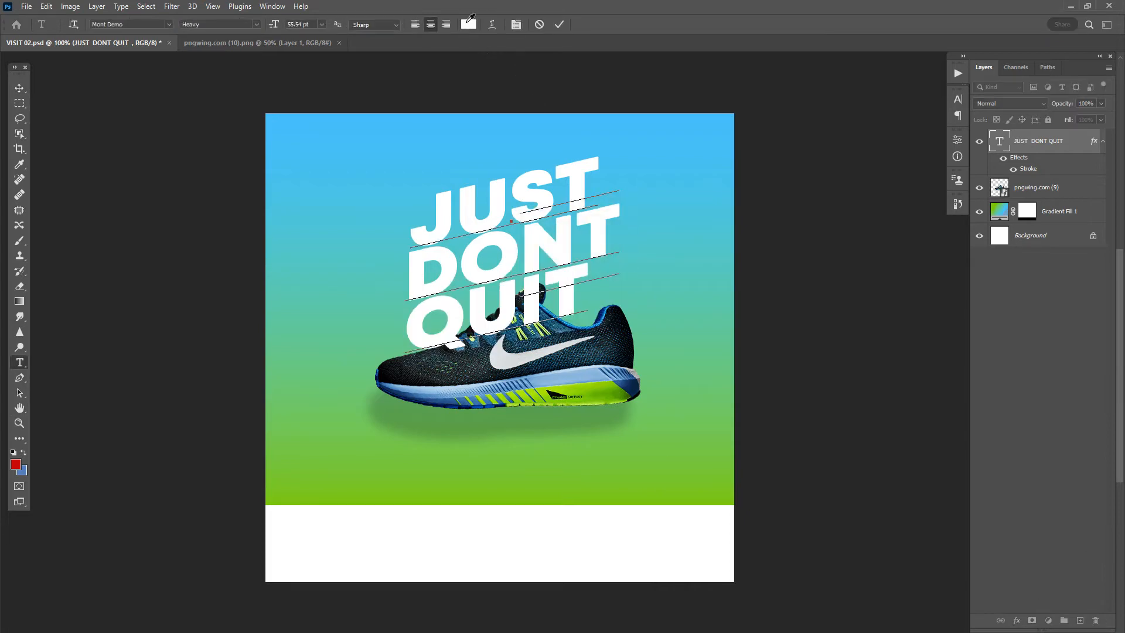
pyautogui.click(620, 220)
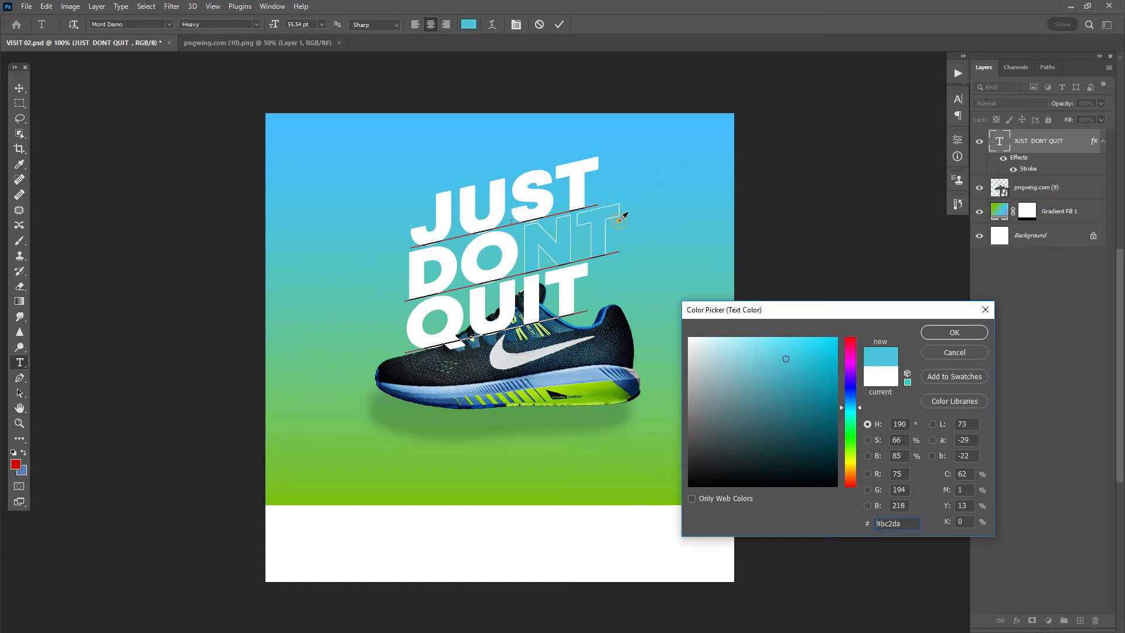
pyautogui.click(931, 331)
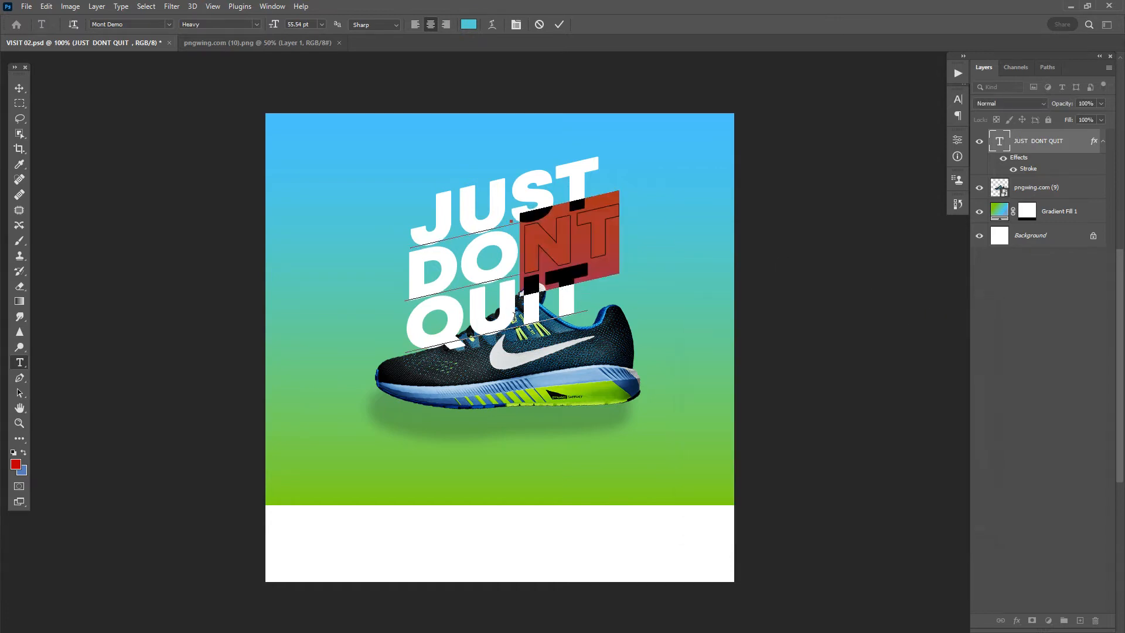
# - Recolour the letters "QU" in "QUIT" to the background green #5ec49e, sampled beside the text
pyautogui.moveTo(517, 310); pyautogui.dragTo(387, 338)
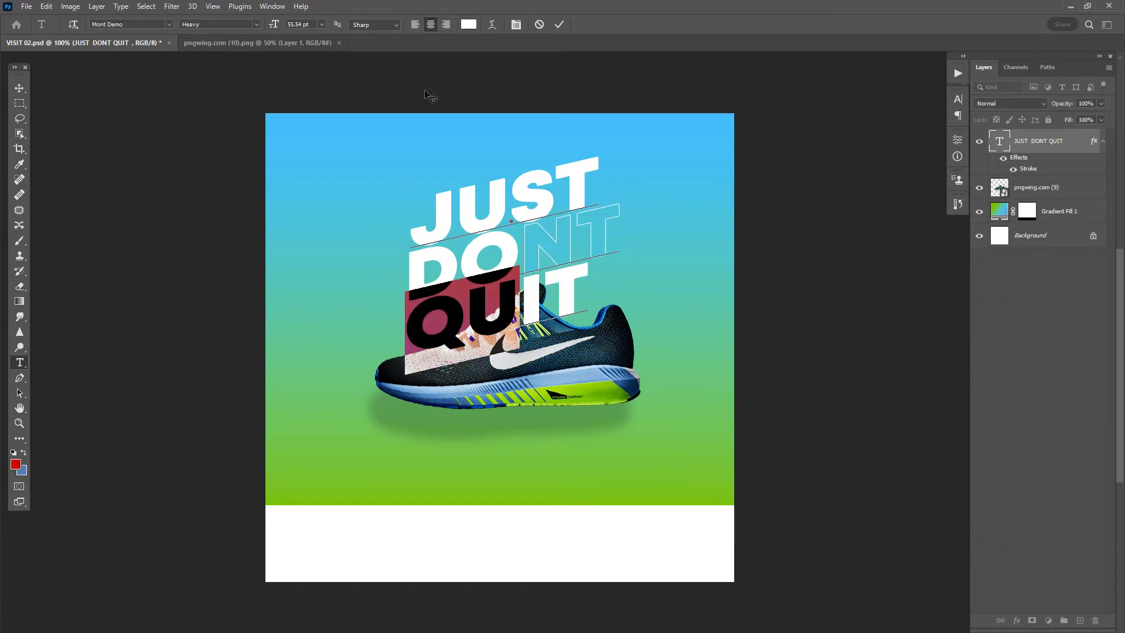
pyautogui.click(468, 24)
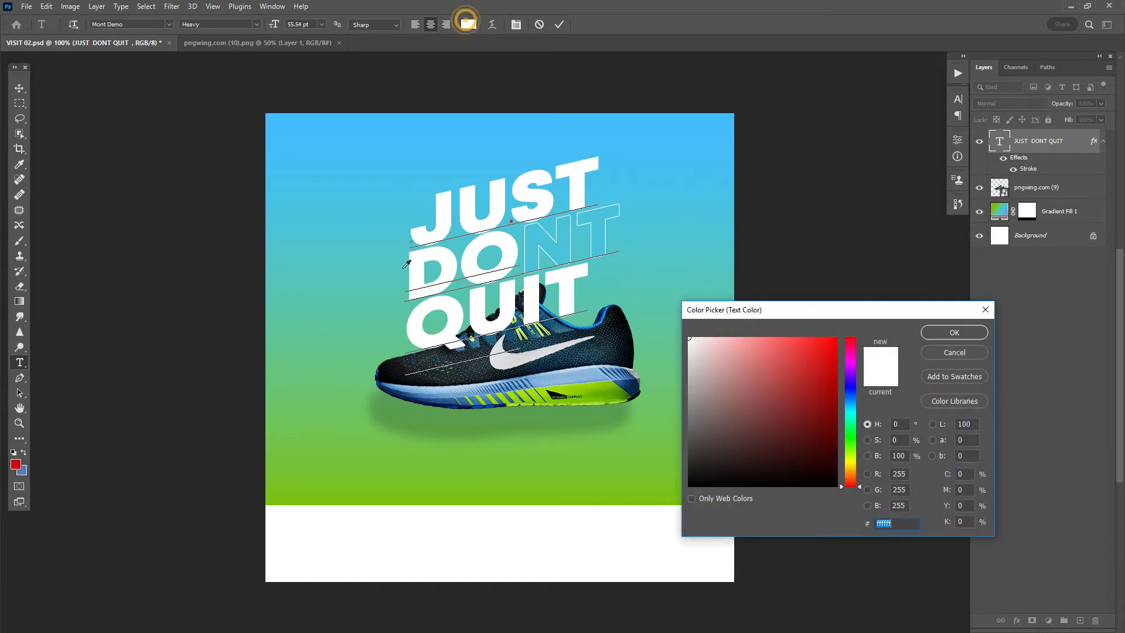
pyautogui.click(404, 318)
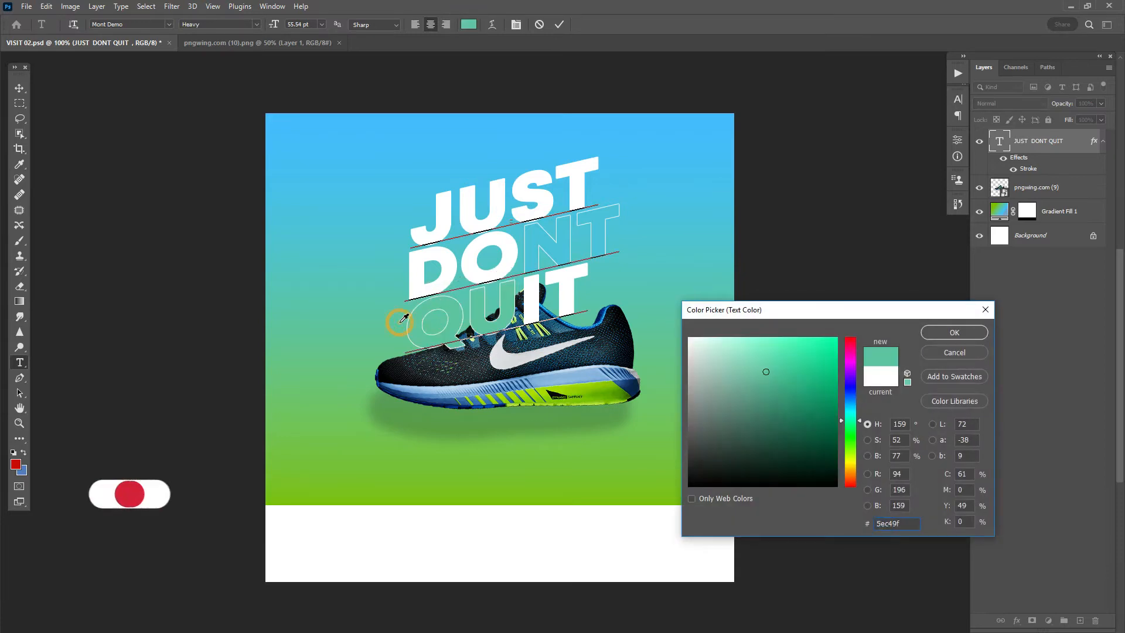
pyautogui.click(403, 320)
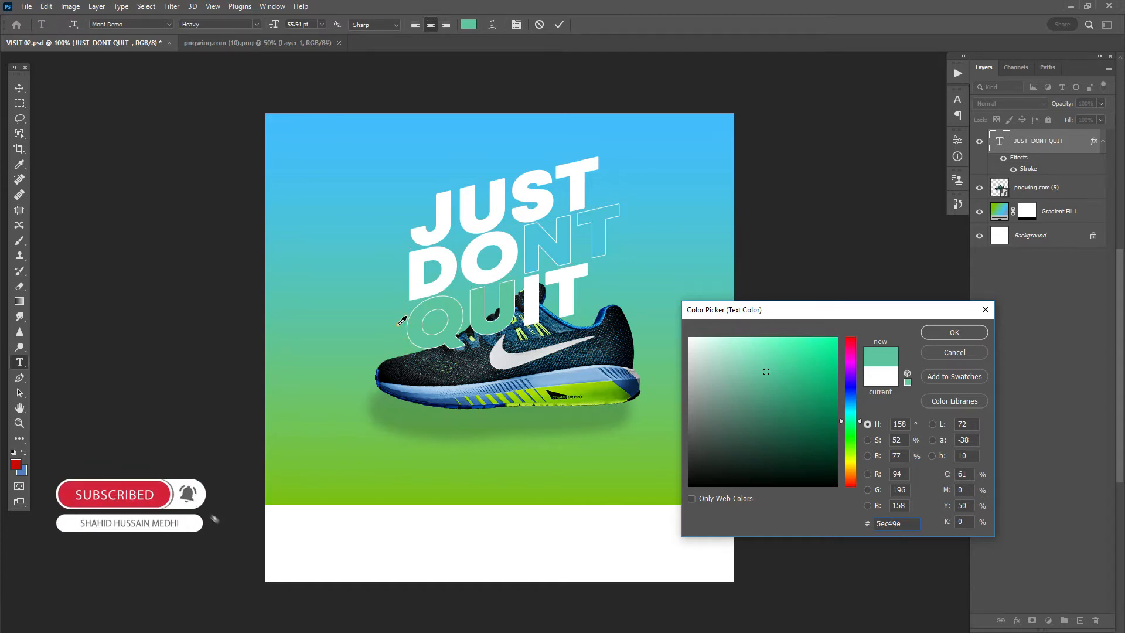
pyautogui.click(950, 333)
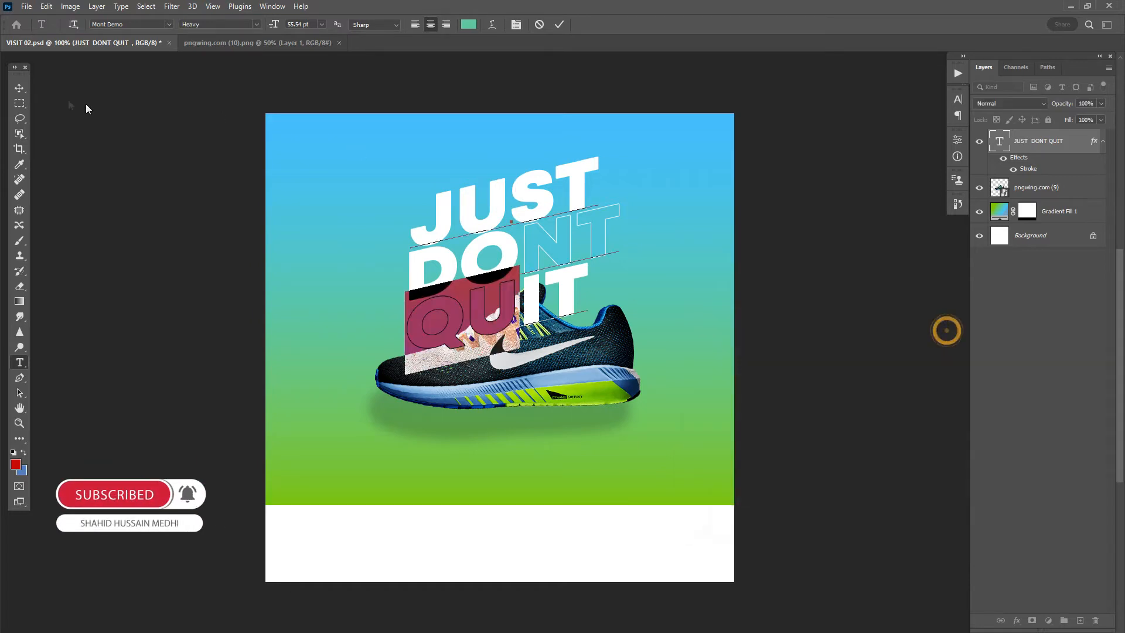
pyautogui.click(20, 88)
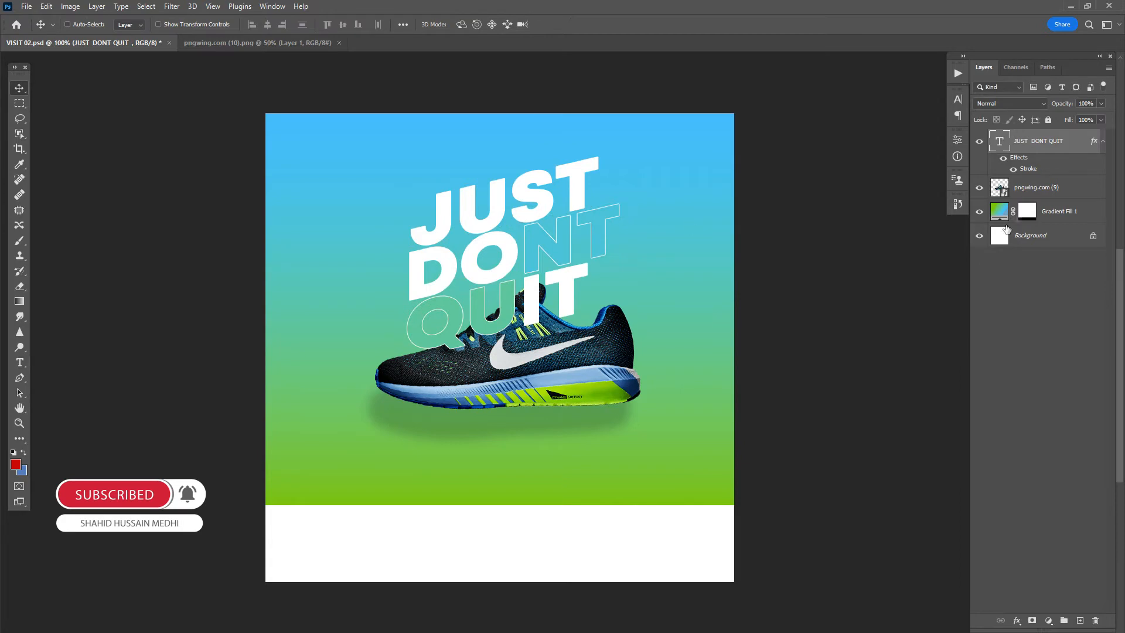
# - Move the shoe layer above the headline text layer so the shoe overlaps the letters
pyautogui.moveTo(1039, 194); pyautogui.dragTo(1029, 136)
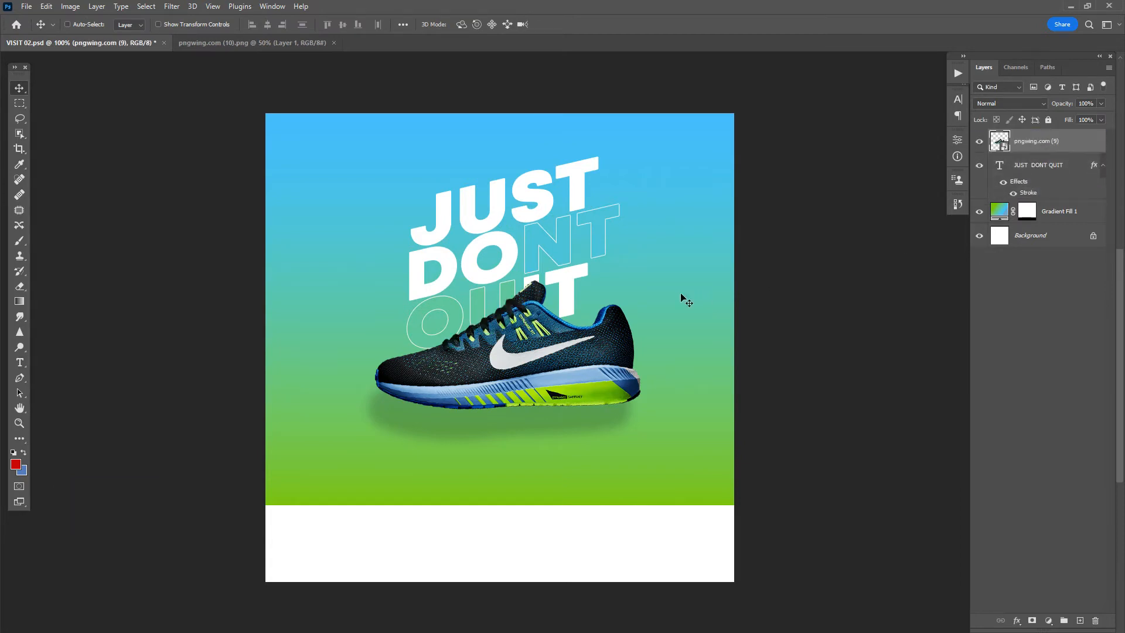
pyautogui.hotkey('ctrl', 't')
pyautogui.moveTo(653, 296); pyautogui.dragTo(634, 292)
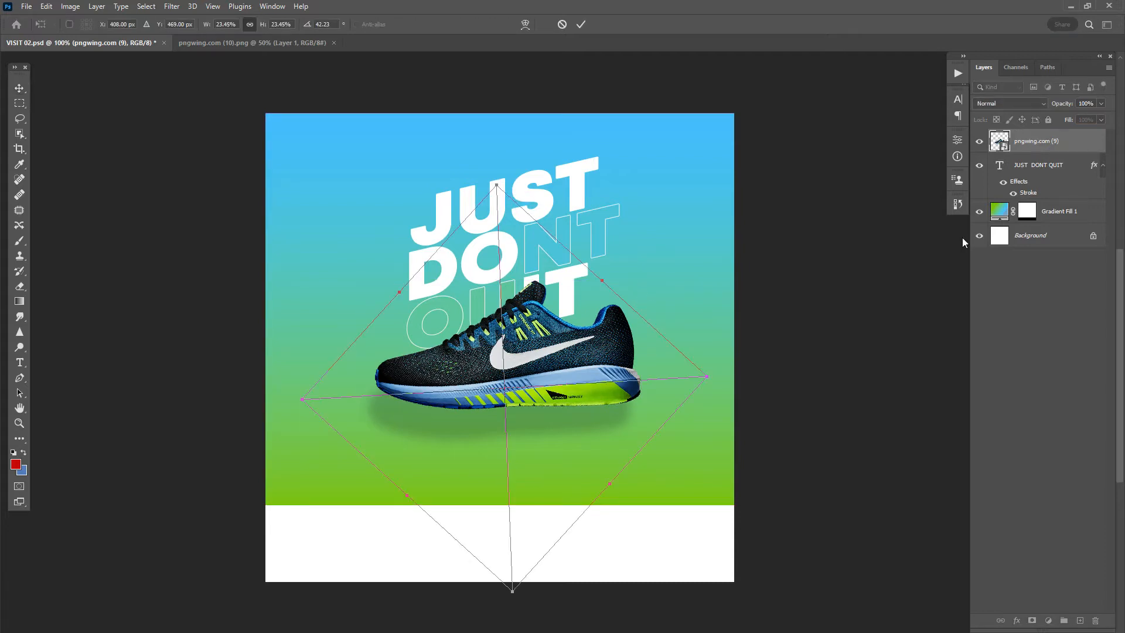
pyautogui.press('Escape')
# - Shift the "JUST DONT QUIT" headline about 9 px to the right behind the shoe using Free Transform
pyautogui.click(1022, 169)
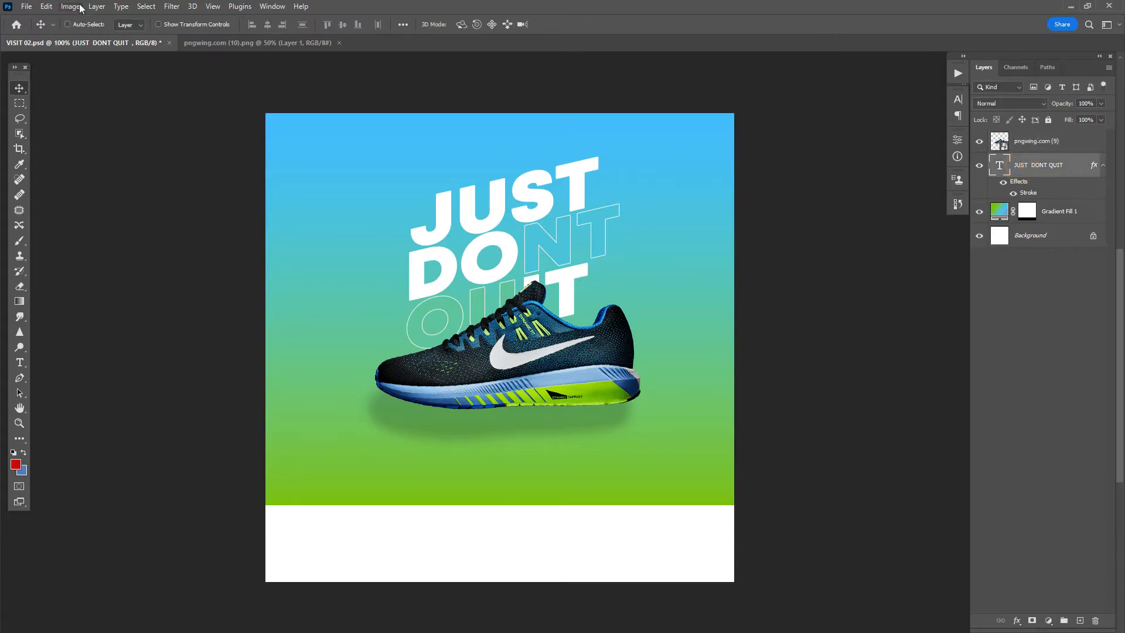
pyautogui.click(47, 7)
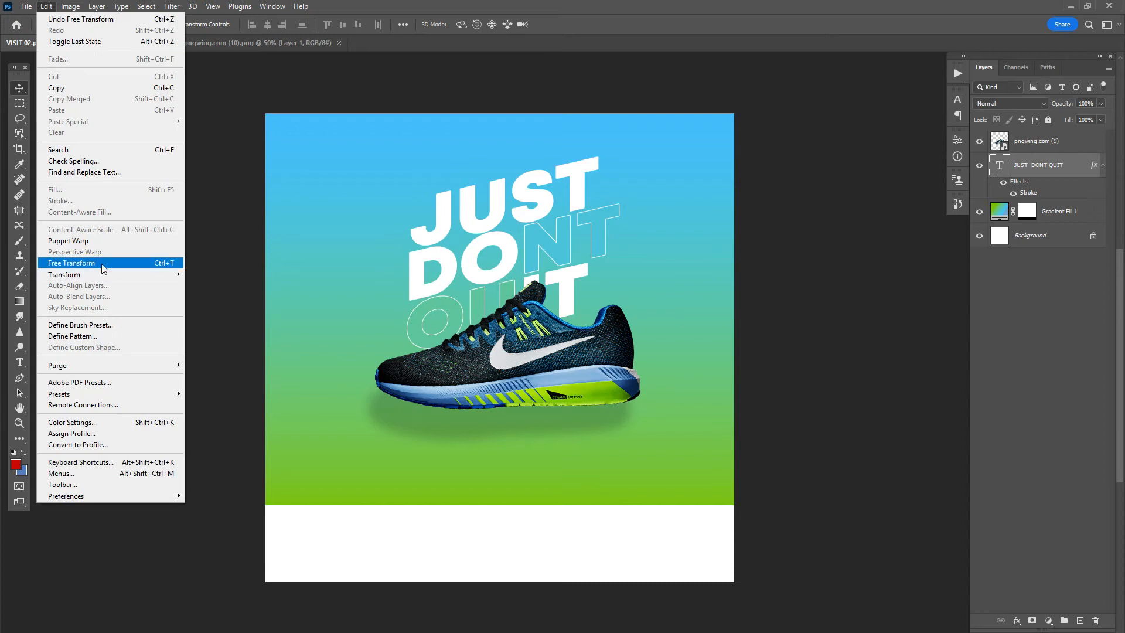
pyautogui.click(101, 262)
pyautogui.moveTo(577, 223); pyautogui.dragTo(582, 224)
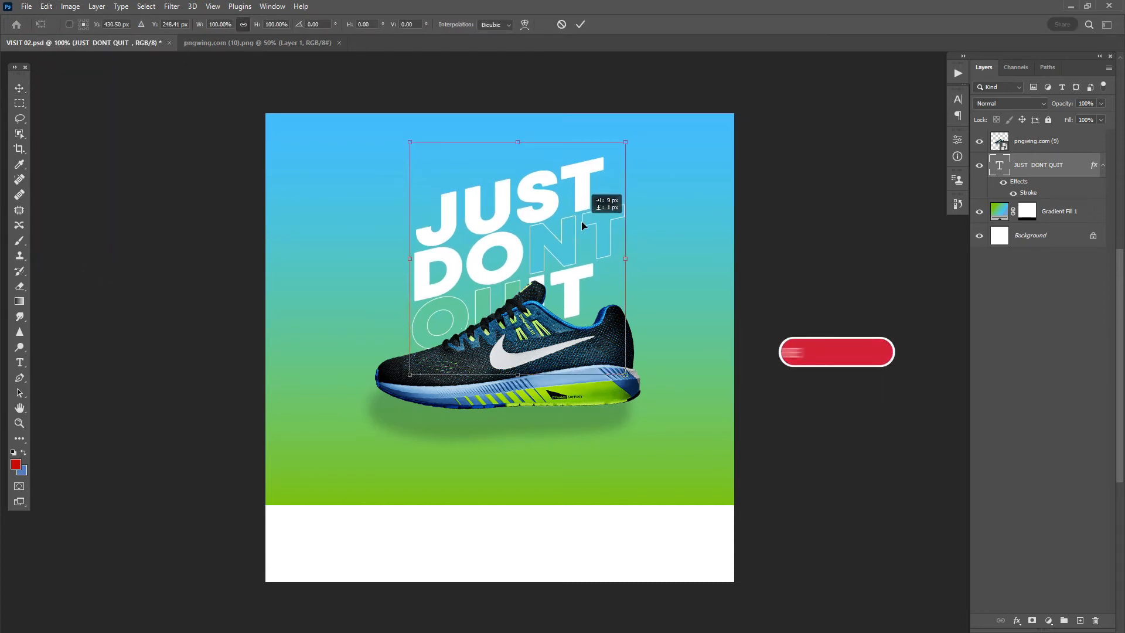
pyautogui.click(579, 25)
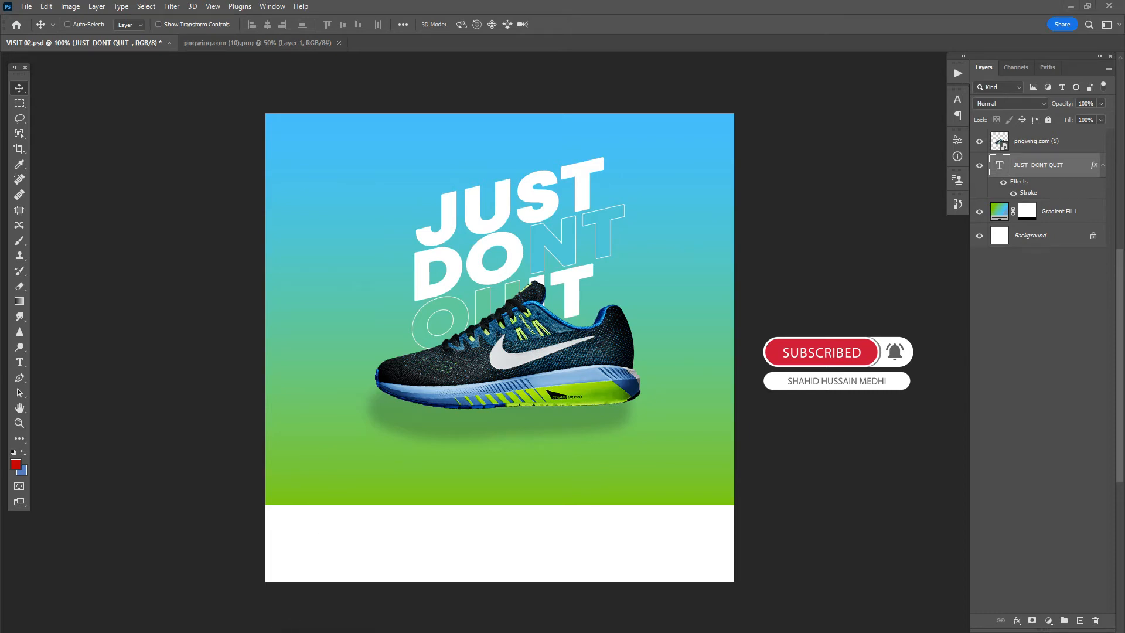
# - Add the black text "LET.S RUN" in Mont Demo Heavy below the shoe, beneath the shoe layer
pyautogui.click(443, 445)
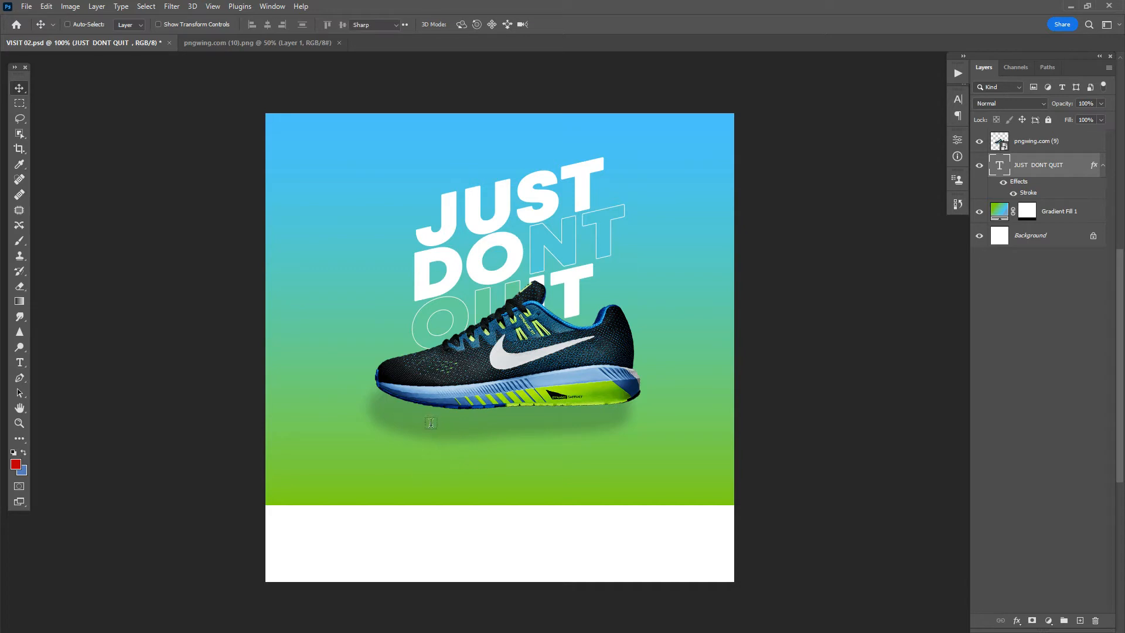
pyautogui.press('t')
pyautogui.click(427, 432)
pyautogui.write('LET.S RUN')
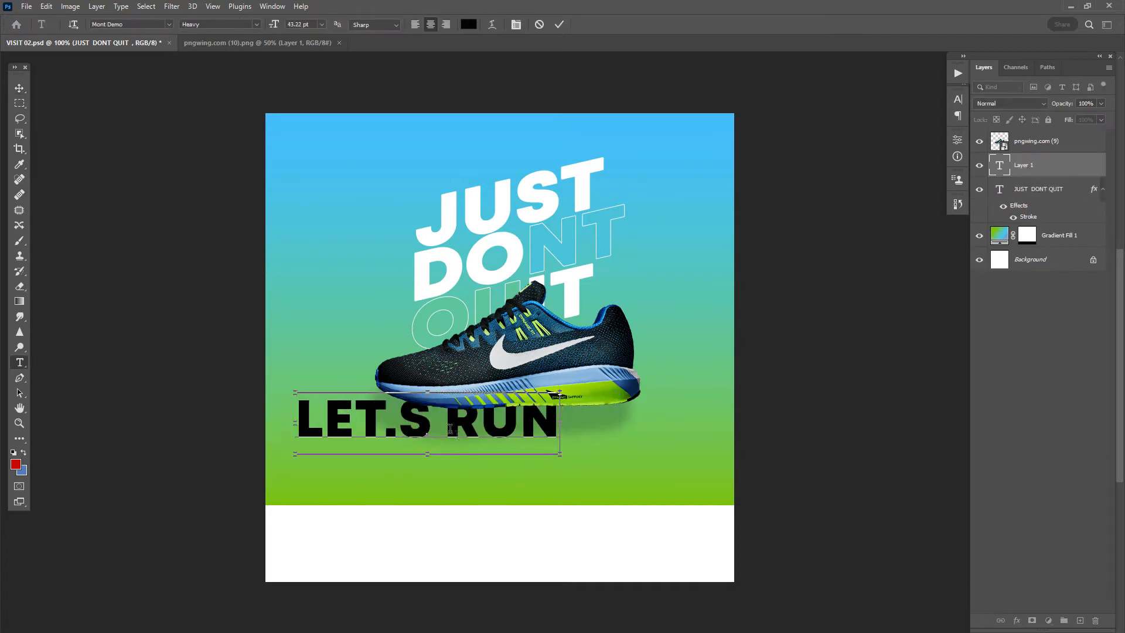
pyautogui.click(22, 90)
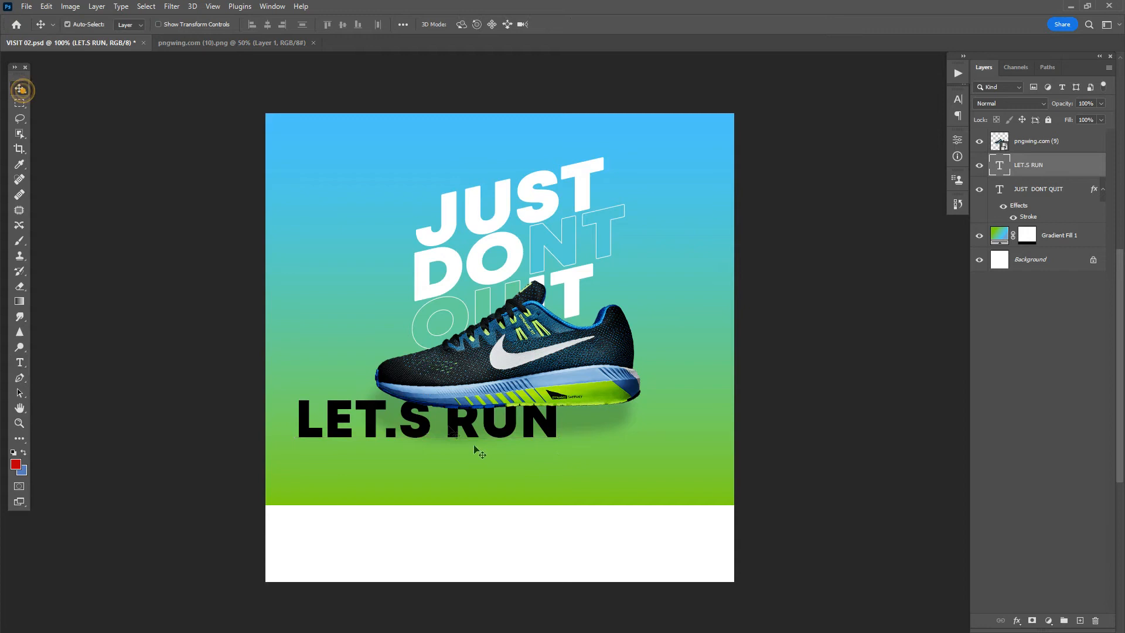
# - Scale the "LET.S RUN" text down to about 48.7% and position it centred below the shoe
pyautogui.moveTo(561, 453); pyautogui.dragTo(516, 455)
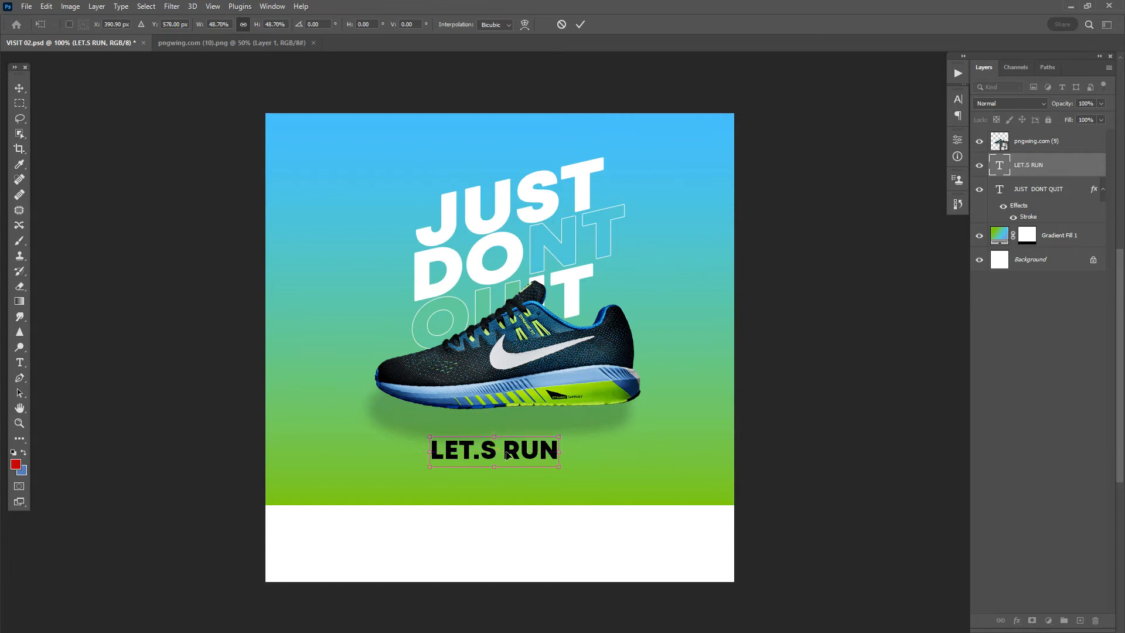
pyautogui.press('Return')
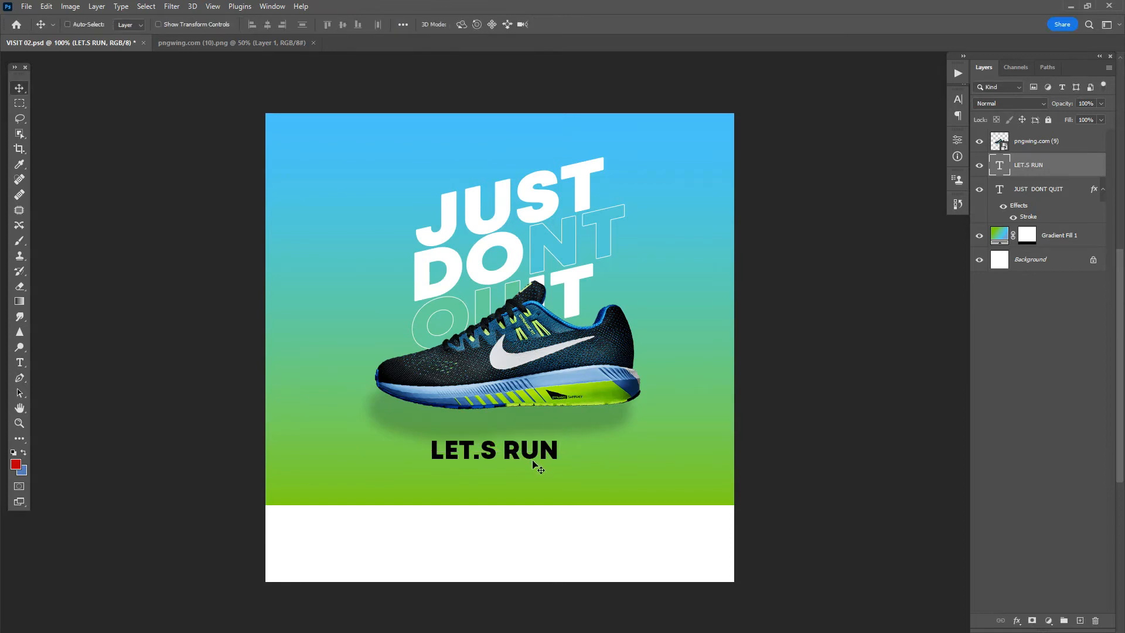
pyautogui.hotkey('shift', 'Right')
pyautogui.press('Up')
pyautogui.press('Up')
pyautogui.press('Up')
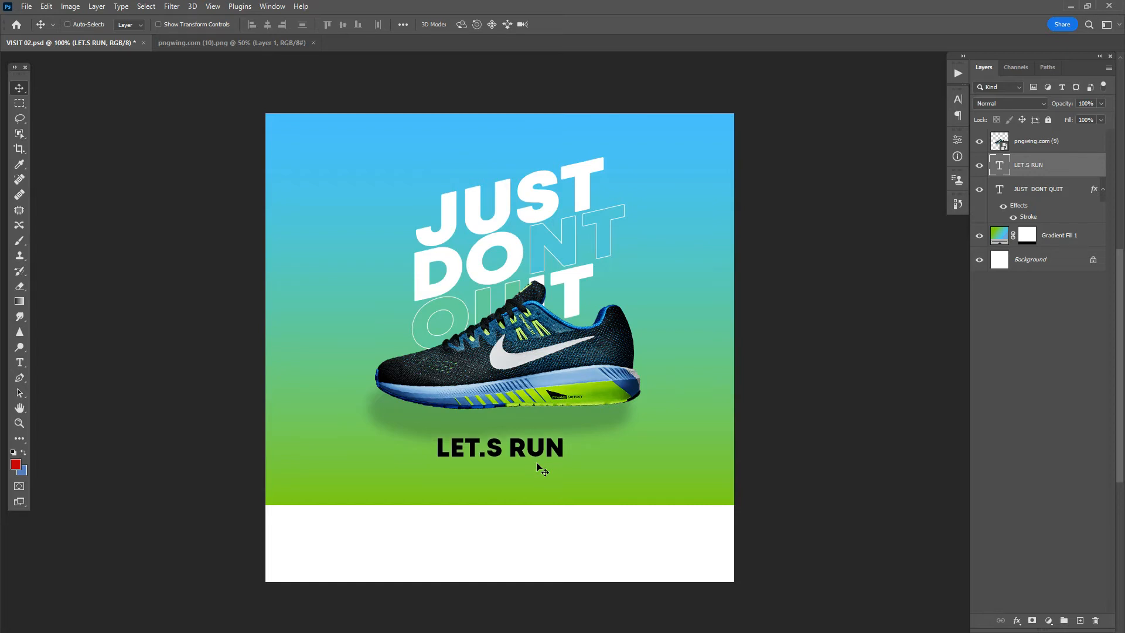
# - Rotate the "LET.S RUN" text 90° clockwise and move it beside the shoe near the canvas's left edge
pyautogui.click(1018, 621)
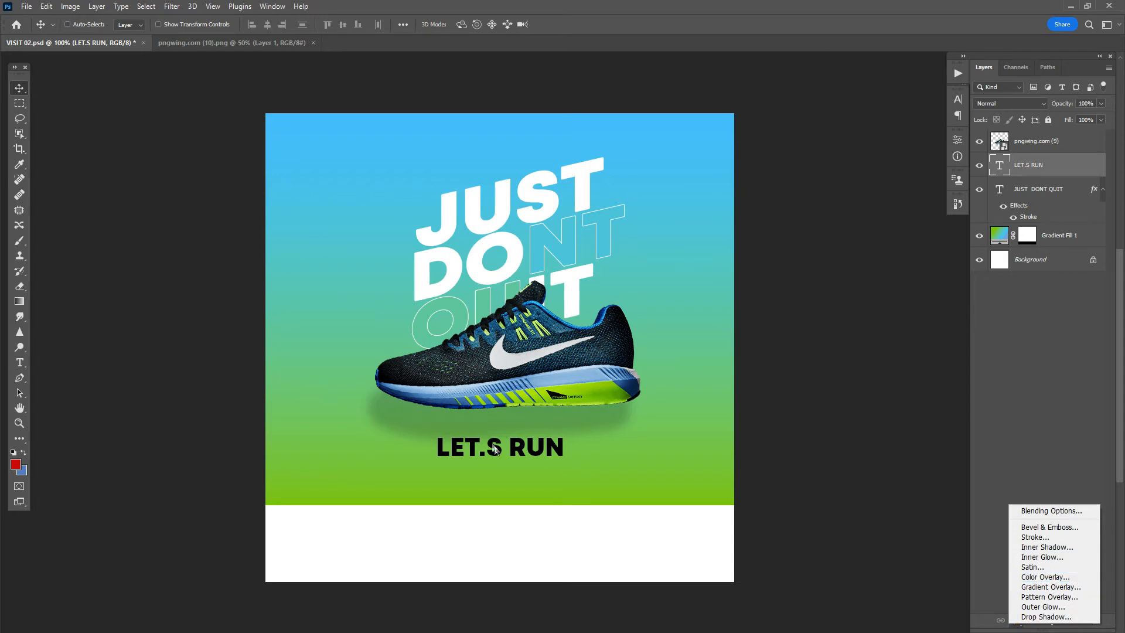
pyautogui.click(532, 464)
pyautogui.moveTo(532, 449); pyautogui.dragTo(514, 454)
pyautogui.hotkey('ctrl', 't')
pyautogui.rightClick(521, 459)
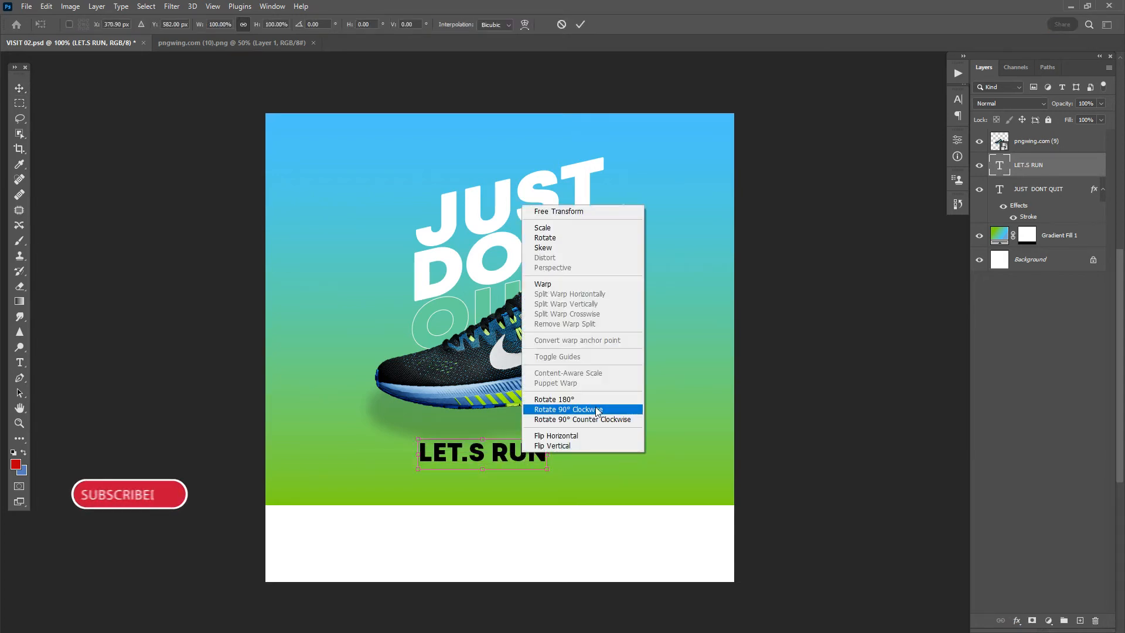
pyautogui.click(592, 411)
pyautogui.moveTo(483, 433); pyautogui.dragTo(298, 346)
# - Rotate the "LET.S RUN" text a further 180° so it reads upward, and move it closer to the canvas's left edge
pyautogui.rightClick(300, 341)
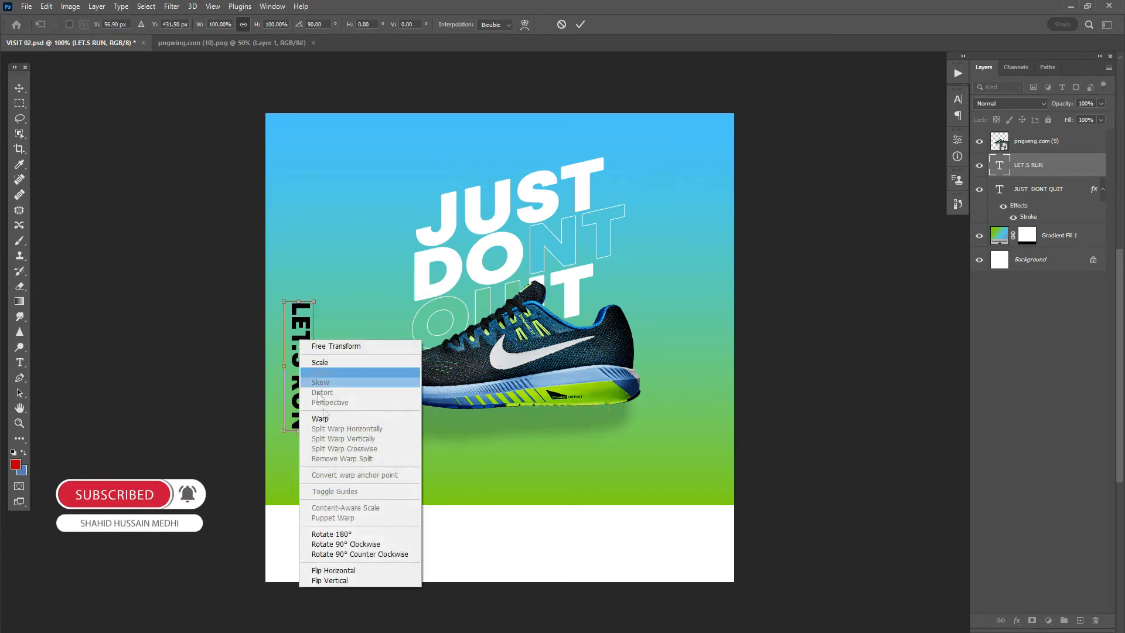
pyautogui.click(348, 545)
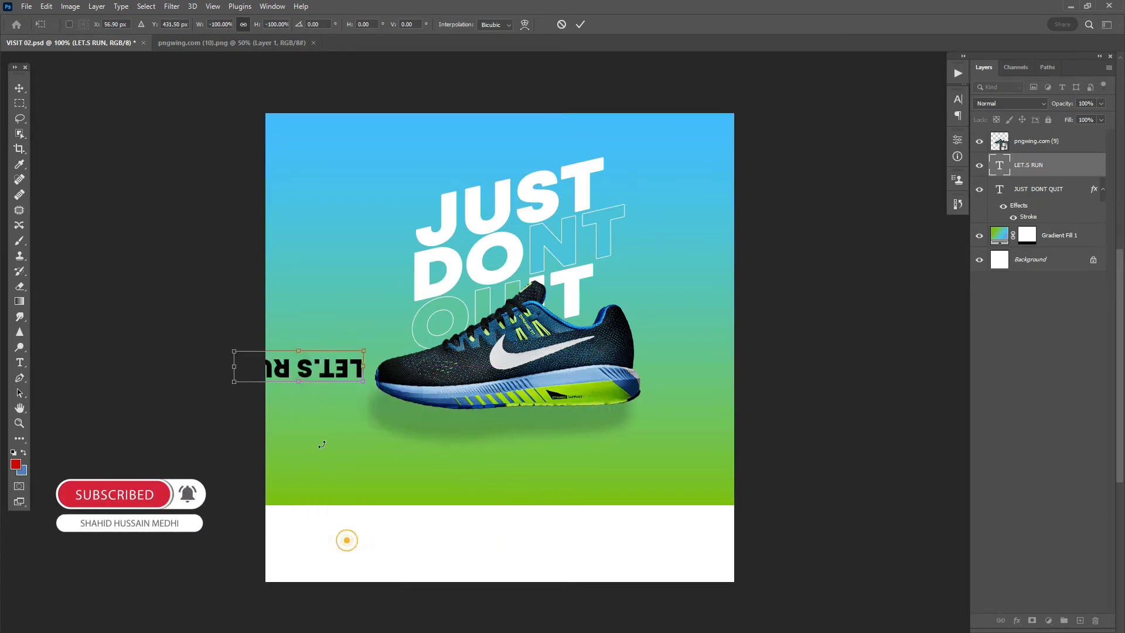
pyautogui.rightClick(322, 367)
pyautogui.click(360, 572)
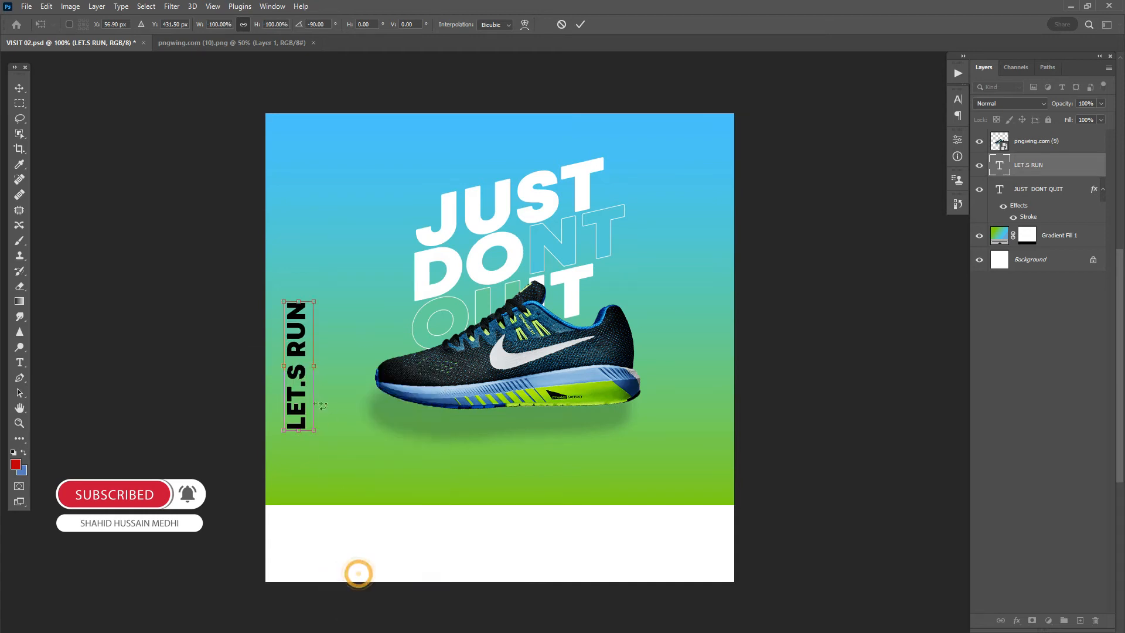
pyautogui.moveTo(303, 401); pyautogui.dragTo(292, 378)
pyautogui.press('Return')
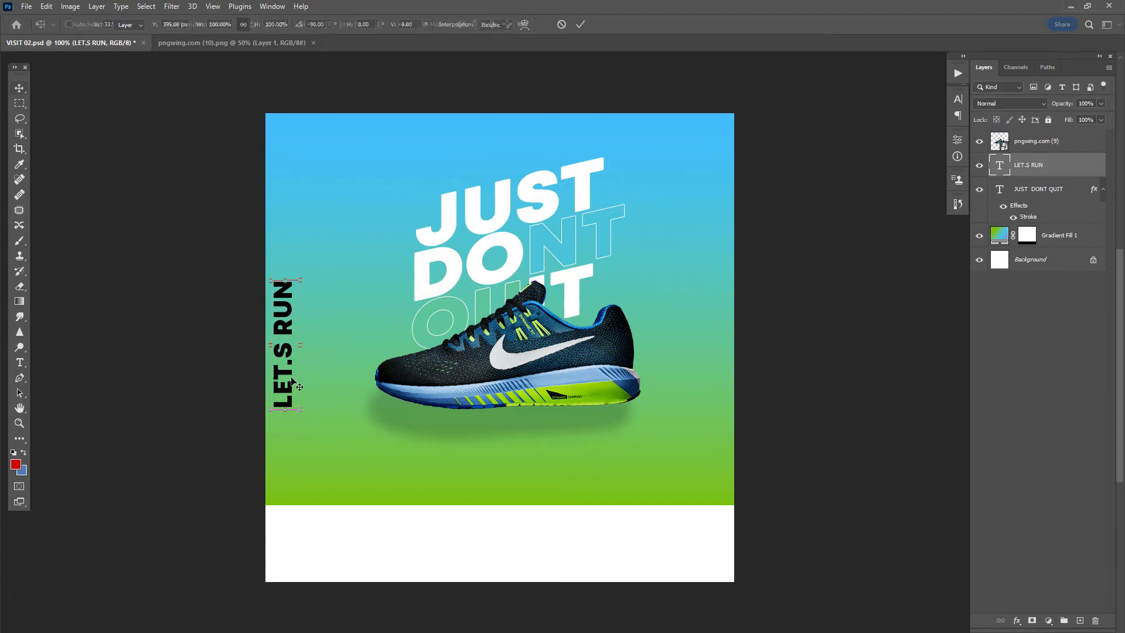
# - Nudge the vertical "LET.S RUN" text up to roughly the middle height of the gradient area
pyautogui.press('Up')
pyautogui.press('Up')
pyautogui.press('Up')
pyautogui.press('Up')
pyautogui.press('Up')
pyautogui.press('Up')
pyautogui.press('Up')
pyautogui.press('Up')
pyautogui.press('Up')
pyautogui.press('Up')
pyautogui.press('Up')
pyautogui.press('Up')
pyautogui.press('Up')
pyautogui.press('Up')
pyautogui.press('Up')
pyautogui.press('Up')
pyautogui.press('Up')
pyautogui.press('Up')
pyautogui.press('Up')
pyautogui.press('Up')
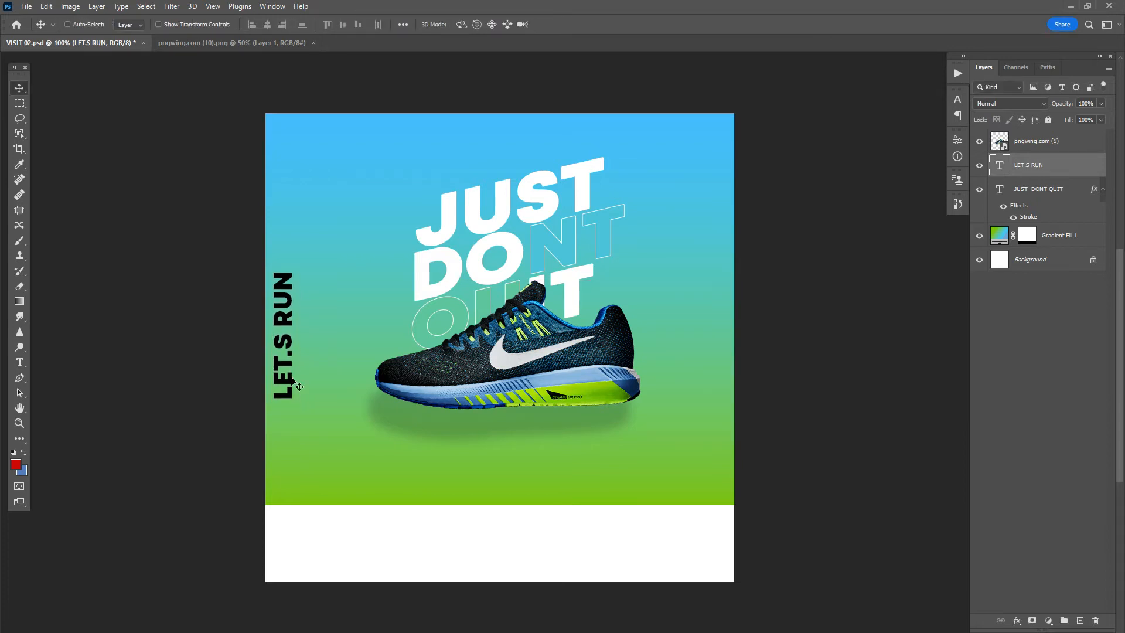
pyautogui.press('Down')
pyautogui.press('Down')
pyautogui.press('Down')
pyautogui.press('Down')
pyautogui.press('Down')
pyautogui.press('Down')
pyautogui.press('Down')
pyautogui.press('Down')
pyautogui.press('Down')
pyautogui.press('Down')
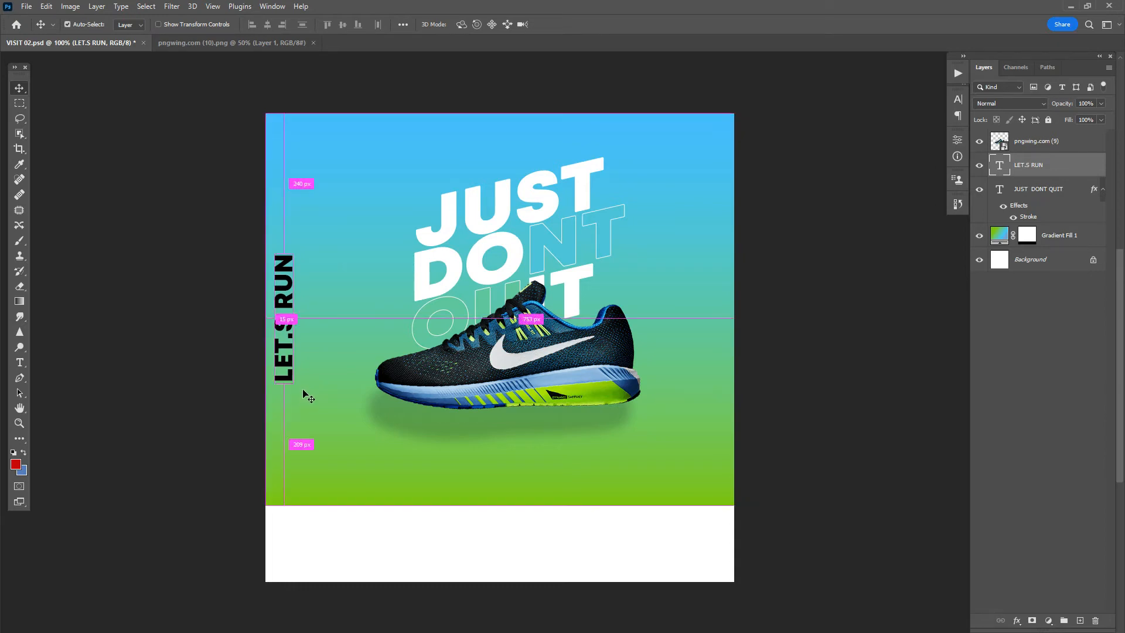
# - Scale the vertical "LET.S RUN" text down to about 84% and fine-tune its distance from the canvas's left edge
pyautogui.hotkey('ctrl', 't')
pyautogui.moveTo(295, 382); pyautogui.dragTo(297, 377)
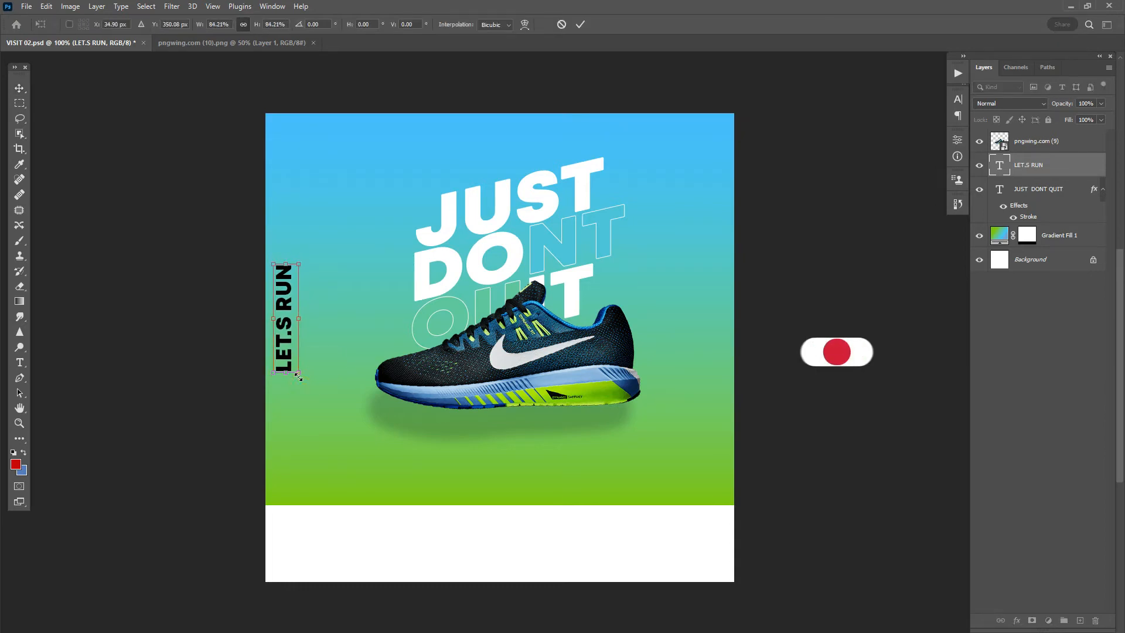
pyautogui.press('Return')
pyautogui.press('Left')
pyautogui.press('Left')
pyautogui.press('Left')
pyautogui.press('Left')
pyautogui.press('Left')
pyautogui.press('Left')
pyautogui.press('Left')
pyautogui.press('Left')
pyautogui.press('Left')
pyautogui.press('Left')
pyautogui.press('Right')
pyautogui.press('Right')
pyautogui.press('Right')
pyautogui.press('Right')
pyautogui.press('Right')
pyautogui.press('Right')
pyautogui.press('Right')
pyautogui.press('Right')
pyautogui.press('Right')
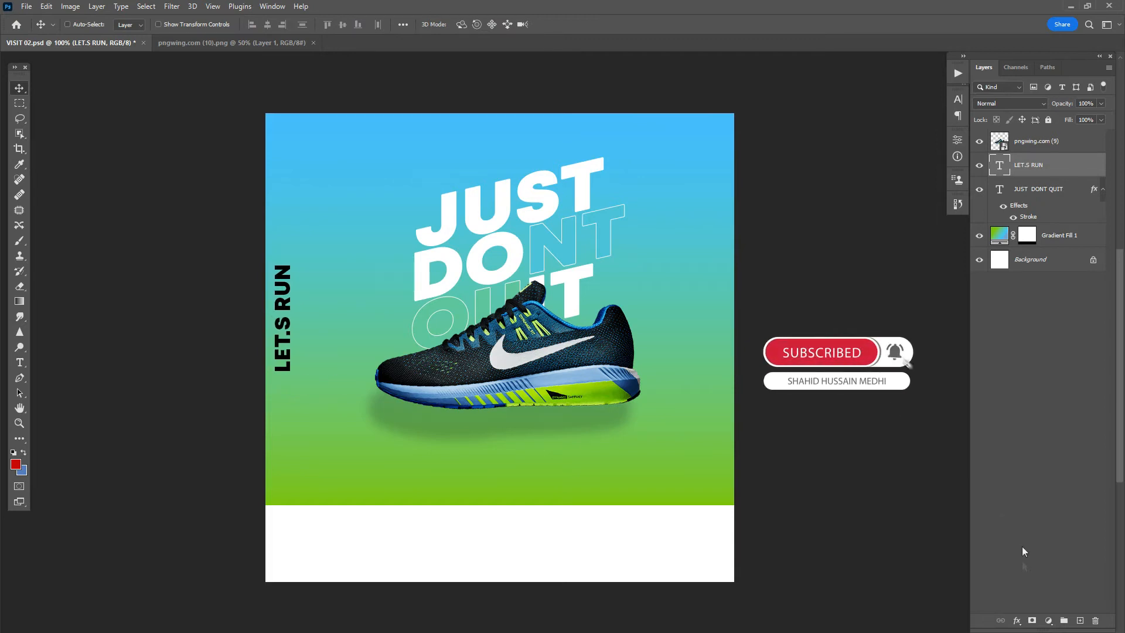
# - Give the "LET.S RUN" text a white colour overlay at 100% opacity and a drop shadow with 2 px distance
pyautogui.click(1018, 621)
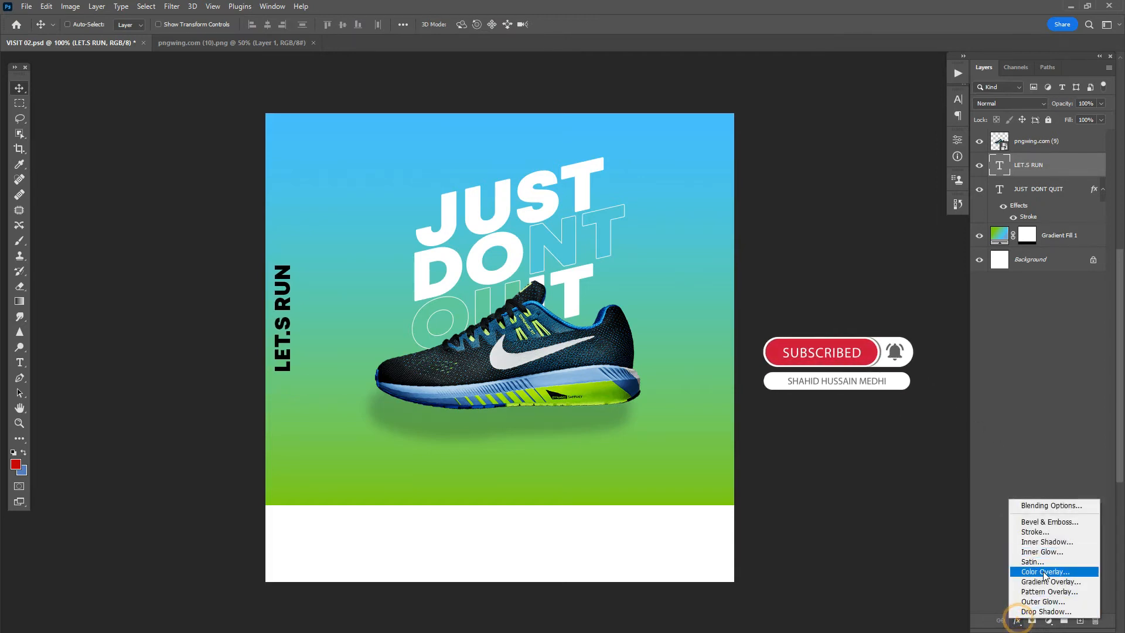
pyautogui.click(1034, 574)
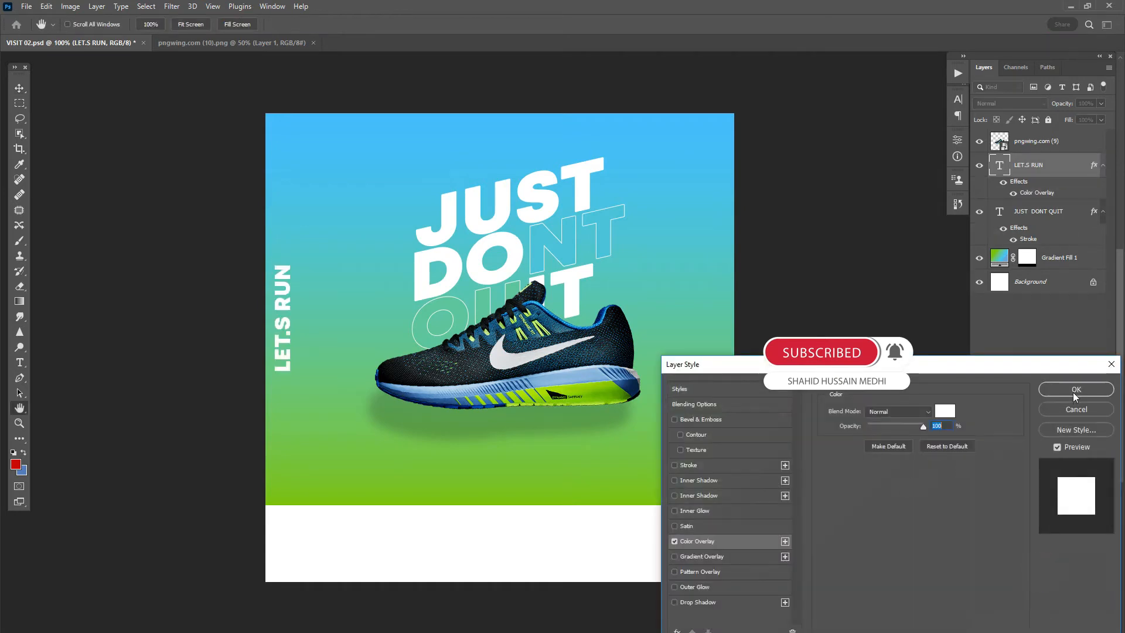
pyautogui.click(701, 602)
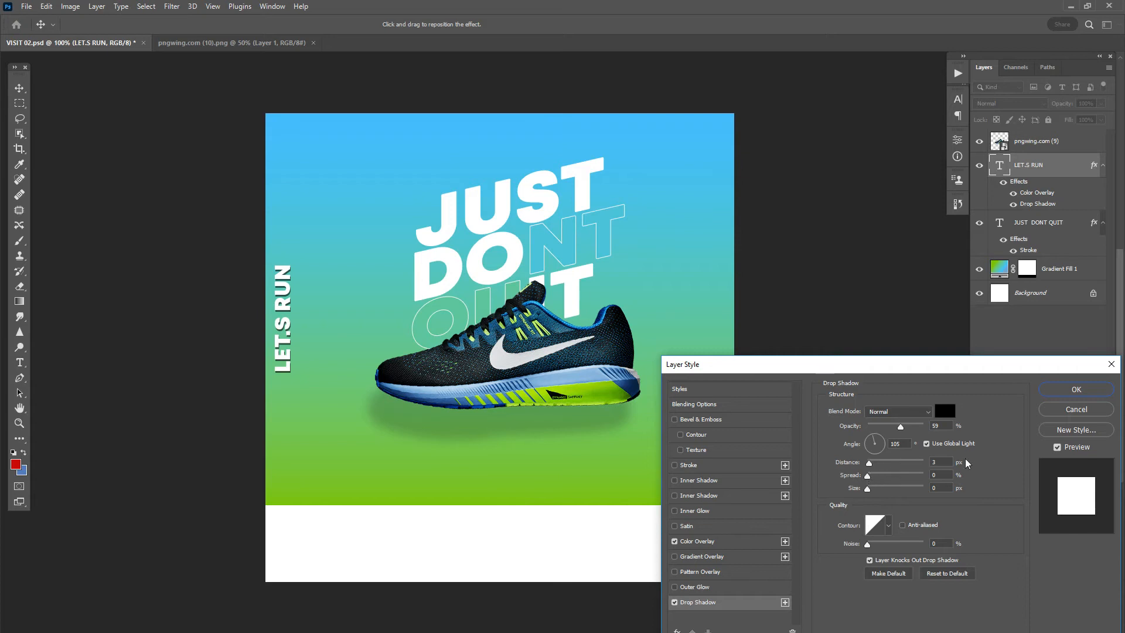
pyautogui.doubleClick(936, 462)
pyautogui.write('2')
pyautogui.click(1077, 390)
# - Nudge the "LET.S RUN" text slightly closer to the canvas's left edge
pyautogui.press('Left')
pyautogui.press('Left')
pyautogui.press('Left')
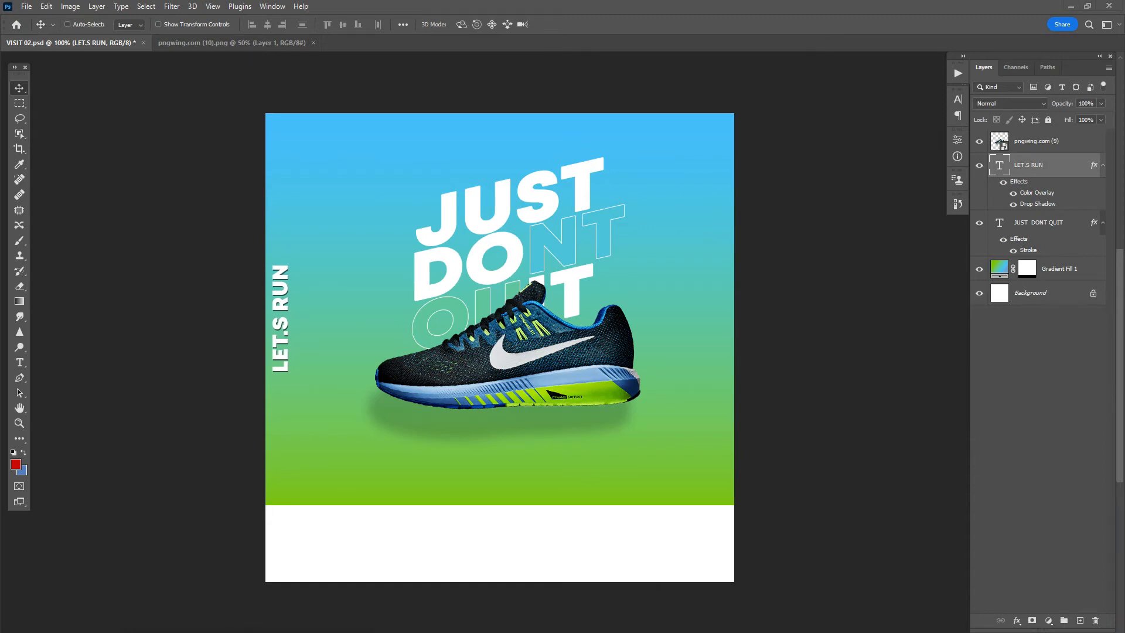
pyautogui.moveTo(283, 275); pyautogui.dragTo(714, 276)
pyautogui.hotkey('ctrl', 'z')
# - Add the text "RUNNING SHOES" below the shoe and scale it down to about 77%
pyautogui.press('t')
pyautogui.click(458, 451)
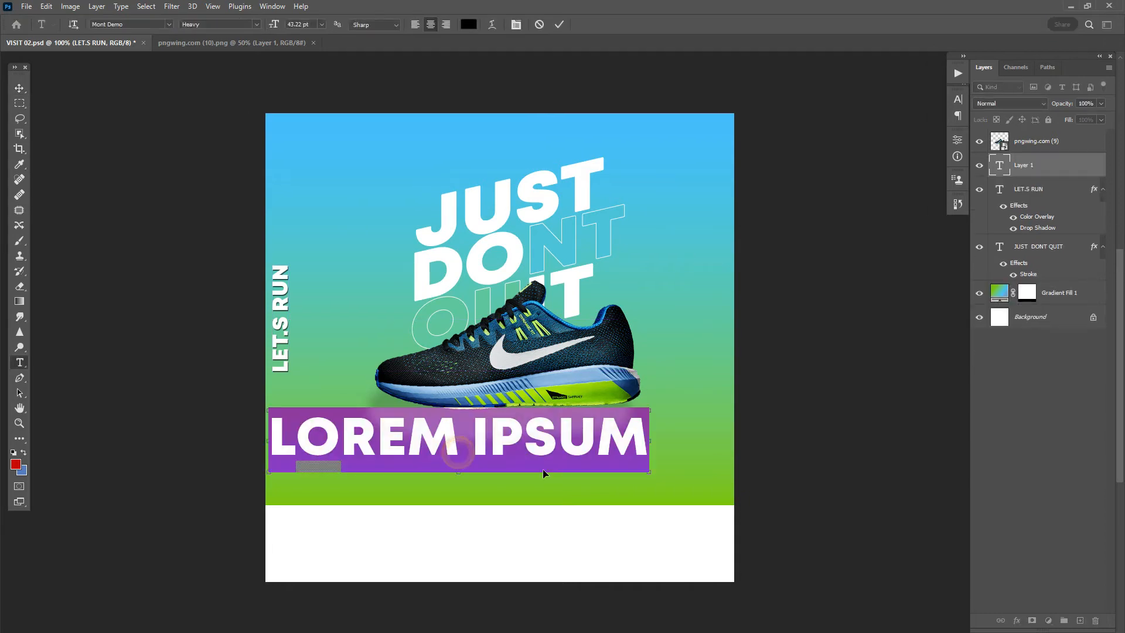
pyautogui.write('RUNNING SHOES')
pyautogui.click(20, 88)
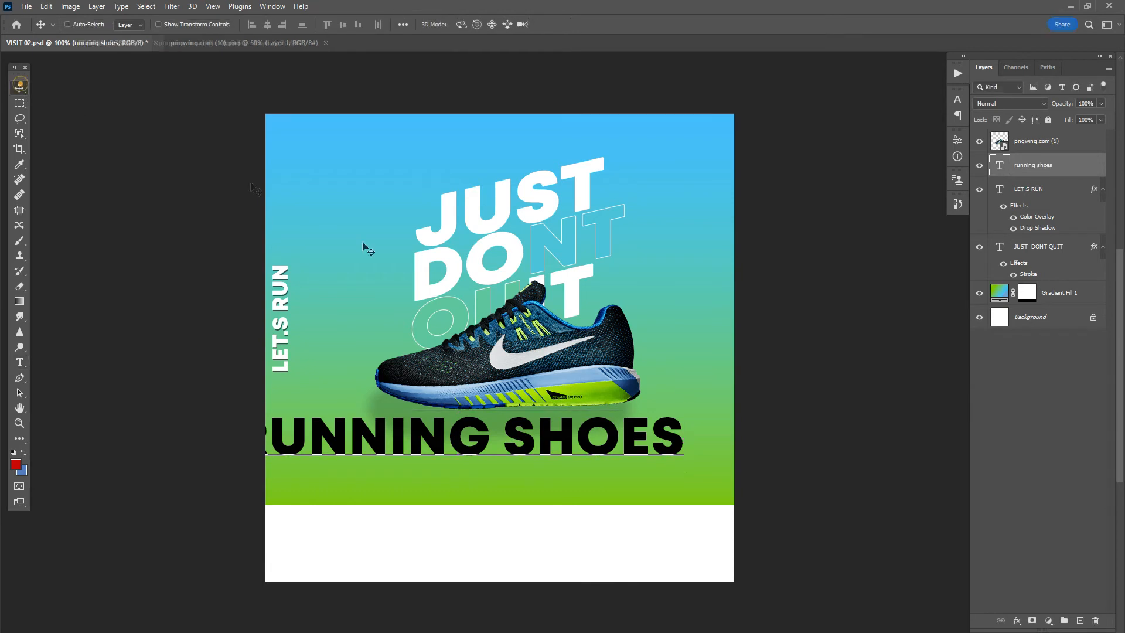
pyautogui.moveTo(684, 471); pyautogui.dragTo(633, 465)
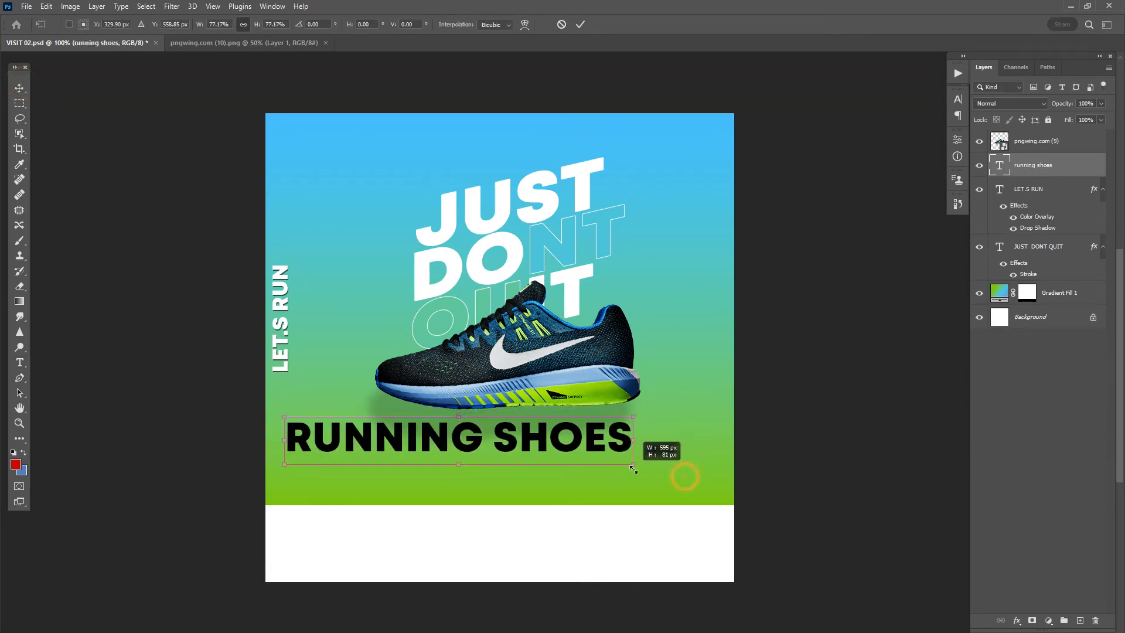
pyautogui.rightClick(573, 444)
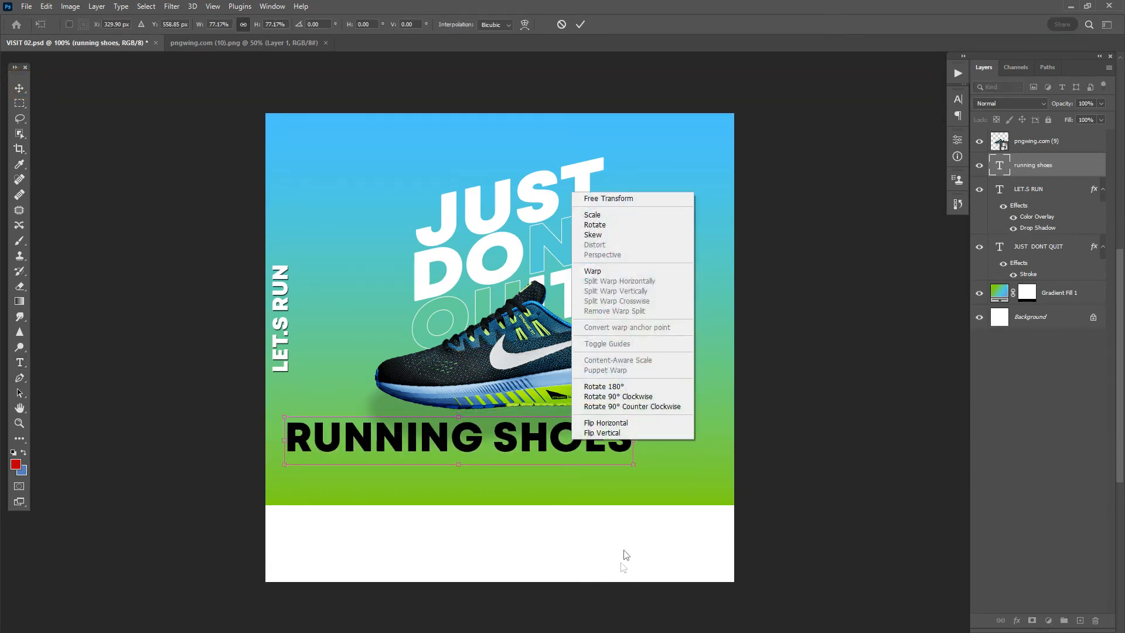
pyautogui.click(632, 423)
pyautogui.hotkey('ctrl', 'z')
# - Rotate the "RUNNING SHOES" text 90° clockwise, scaled to about 45%, and place it near the canvas's right edge
pyautogui.rightClick(598, 442)
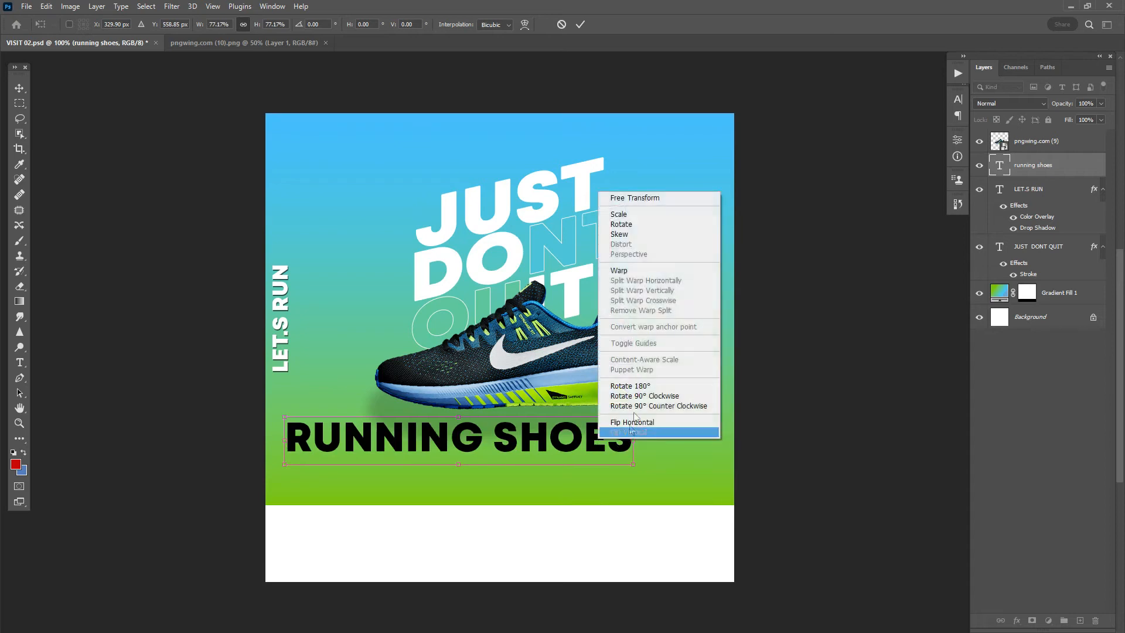
pyautogui.click(637, 396)
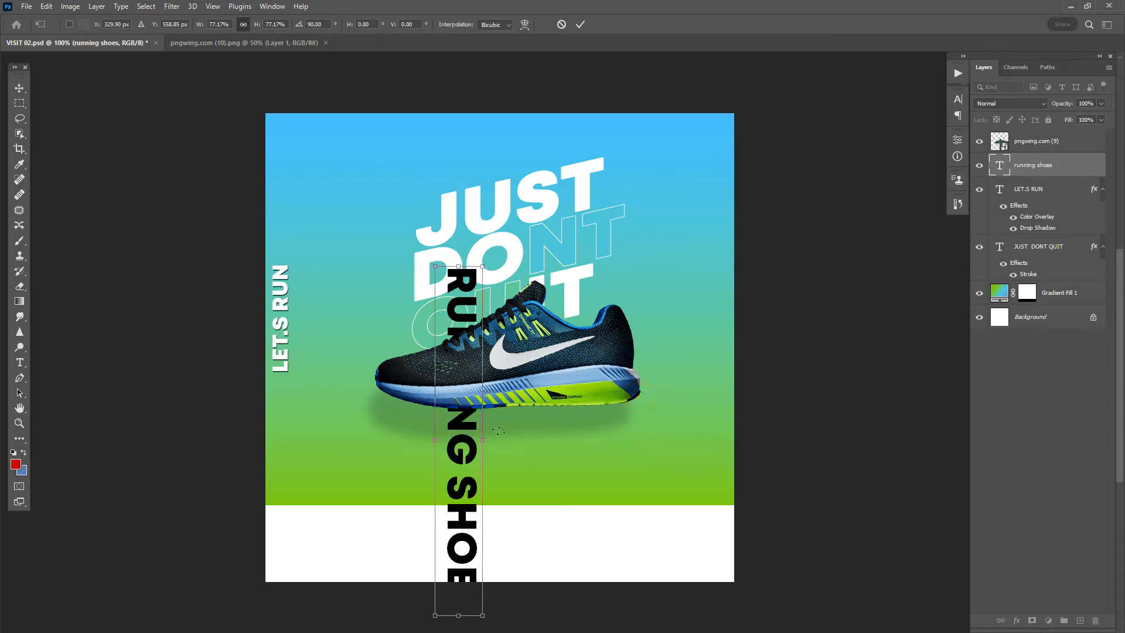
pyautogui.moveTo(458, 436); pyautogui.dragTo(702, 337)
pyautogui.moveTo(726, 514); pyautogui.dragTo(710, 445)
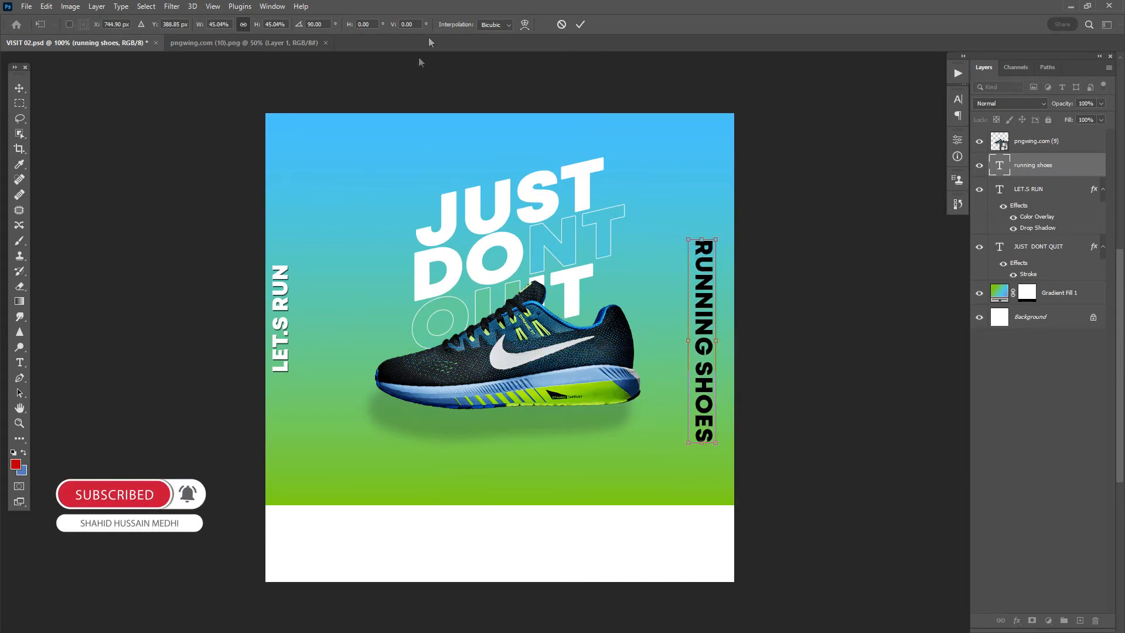
pyautogui.click(580, 24)
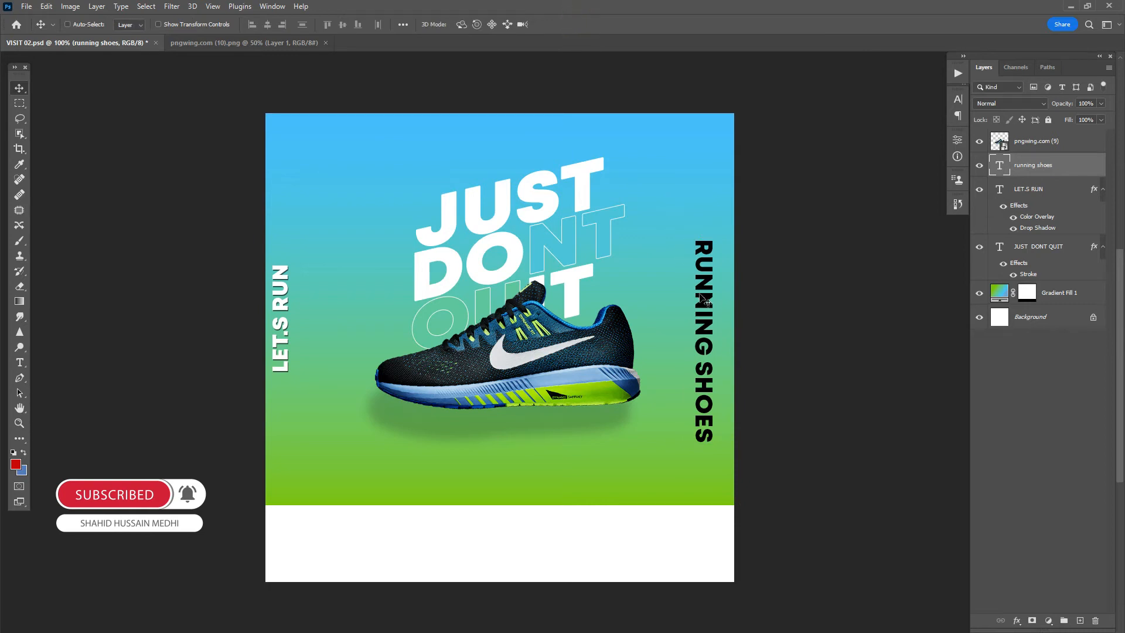
# - Move the vertical "RUNNING SHOES" text closer to the canvas's right edge and scale it down slightly further
pyautogui.moveTo(709, 300)
pyautogui.mouseDown()
pyautogui.moveTo(714, 313)
pyautogui.moveTo(707, 297)
pyautogui.moveTo(720, 293)
pyautogui.mouseUp()
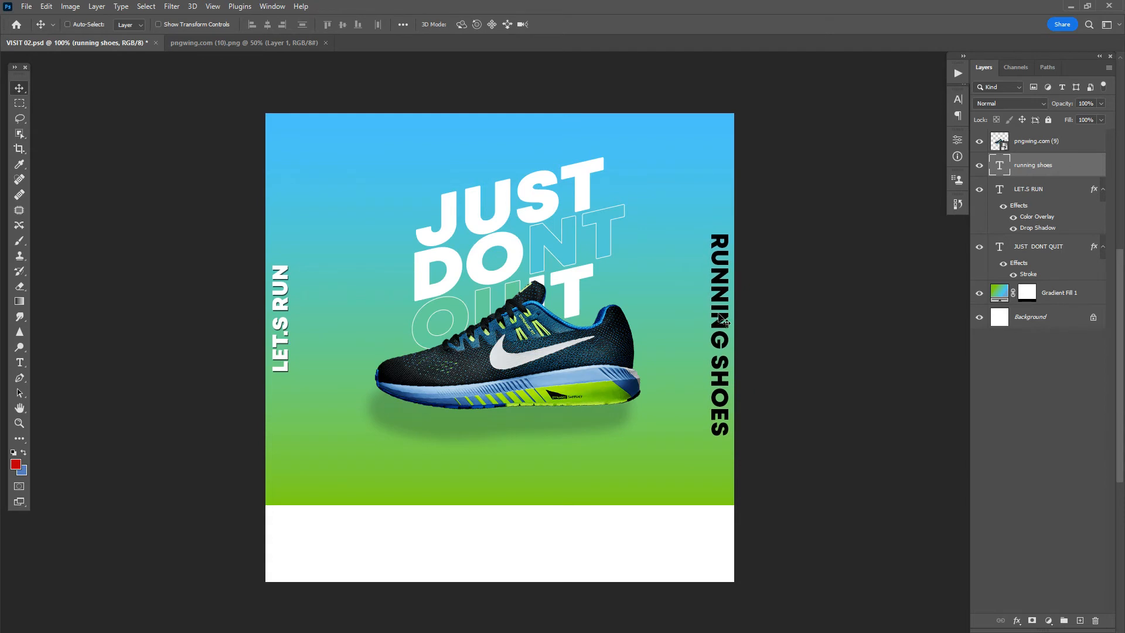
pyautogui.hotkey('ctrl', 't')
pyautogui.moveTo(730, 438); pyautogui.dragTo(726, 418)
pyautogui.press('Return')
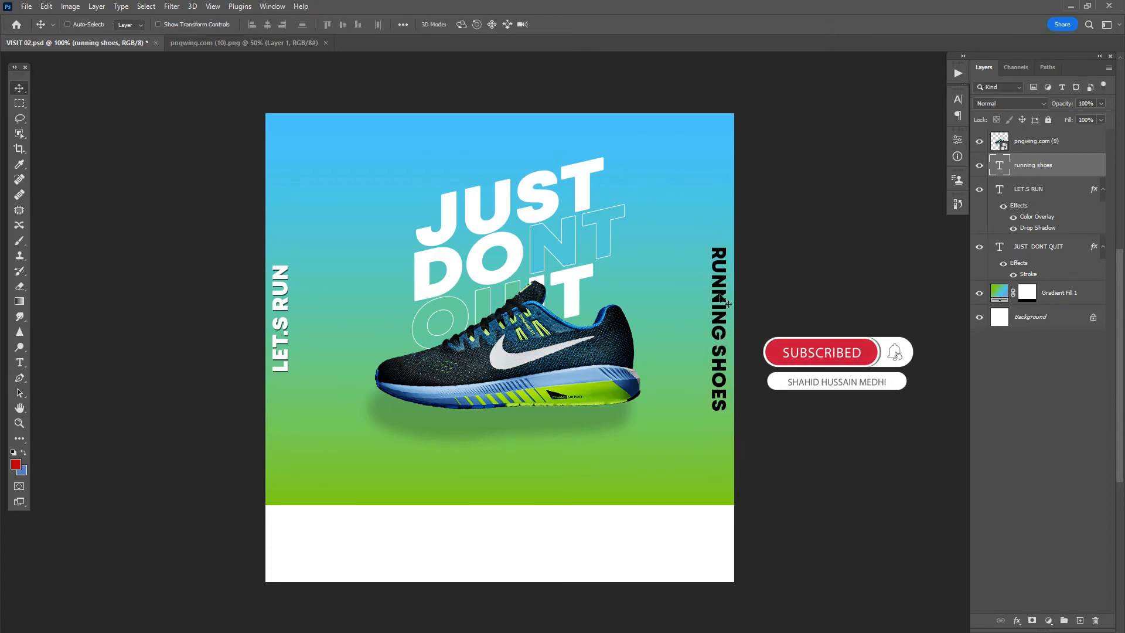
pyautogui.moveTo(721, 288); pyautogui.dragTo(718, 288)
# - Give the "RUNNING SHOES" text a white colour overlay at 100% opacity and a drop shadow with 59% opacity and 2 px distance
pyautogui.click(1017, 620)
pyautogui.click(1034, 576)
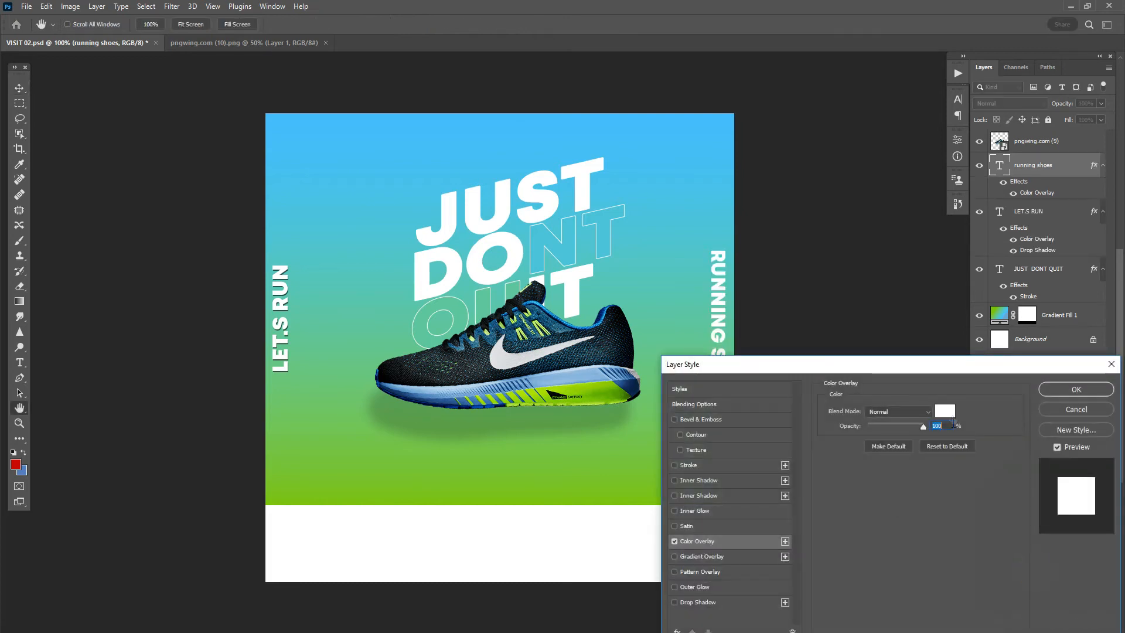
pyautogui.click(697, 602)
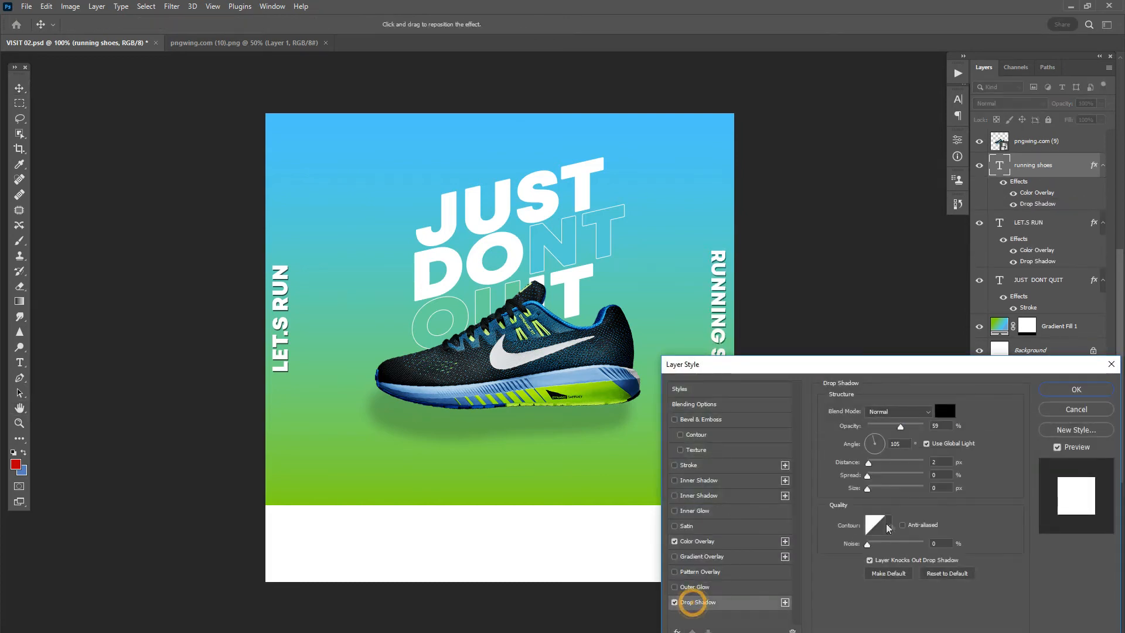
pyautogui.click(1077, 390)
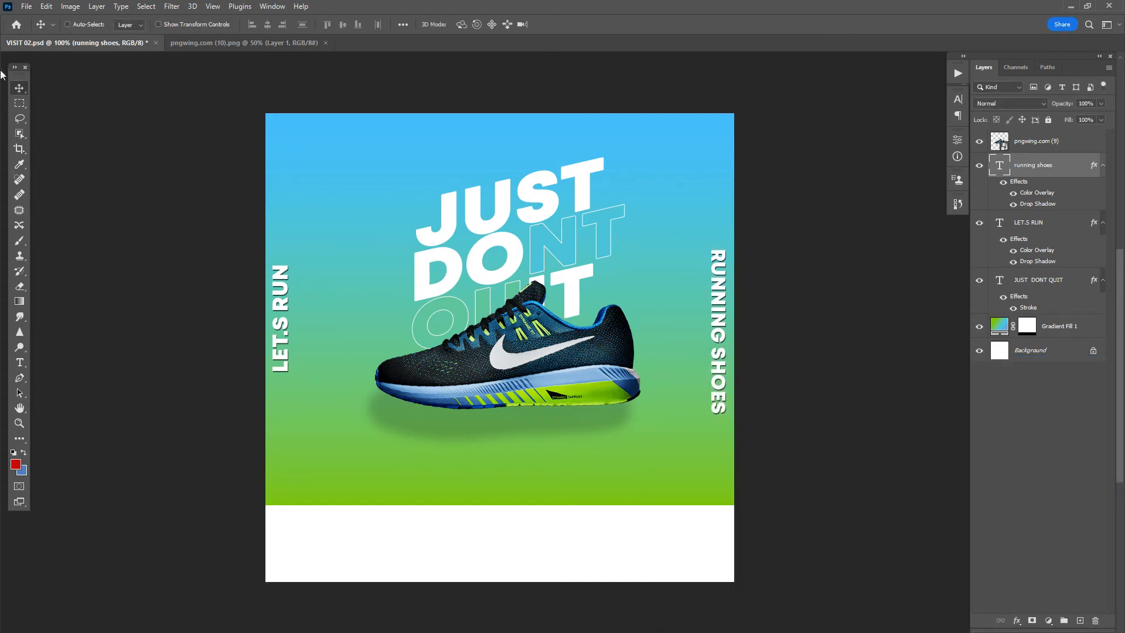
# - Place the Nike swoosh image pngwing.com (10) as an embedded object, scaled to about 2.9%, in the canvas's upper-left corner
pyautogui.click(26, 6)
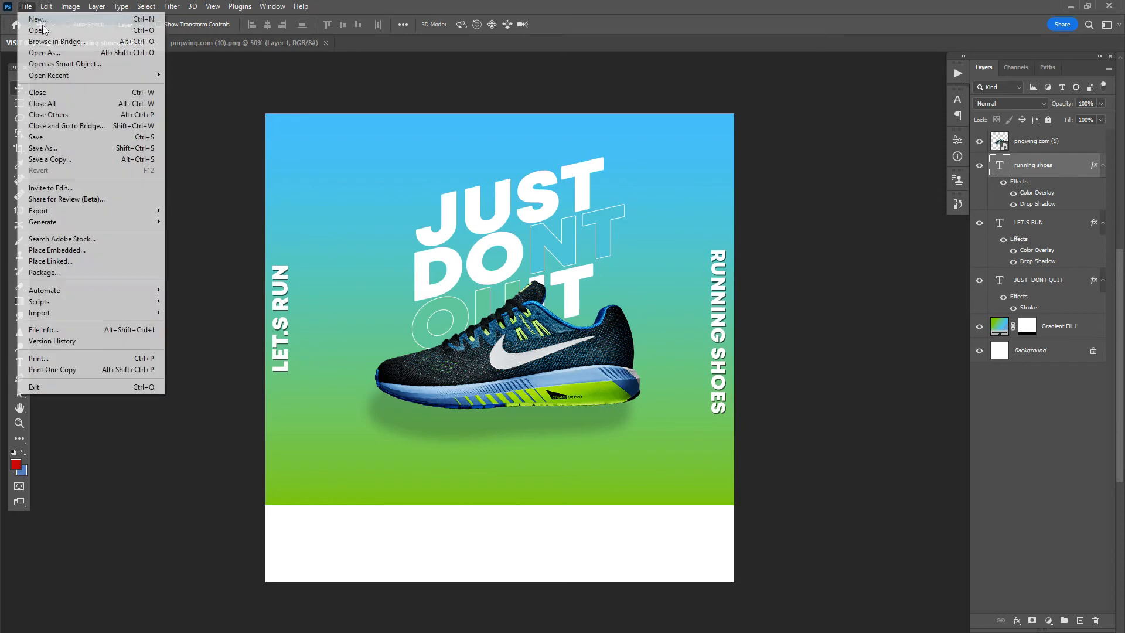
pyautogui.click(76, 251)
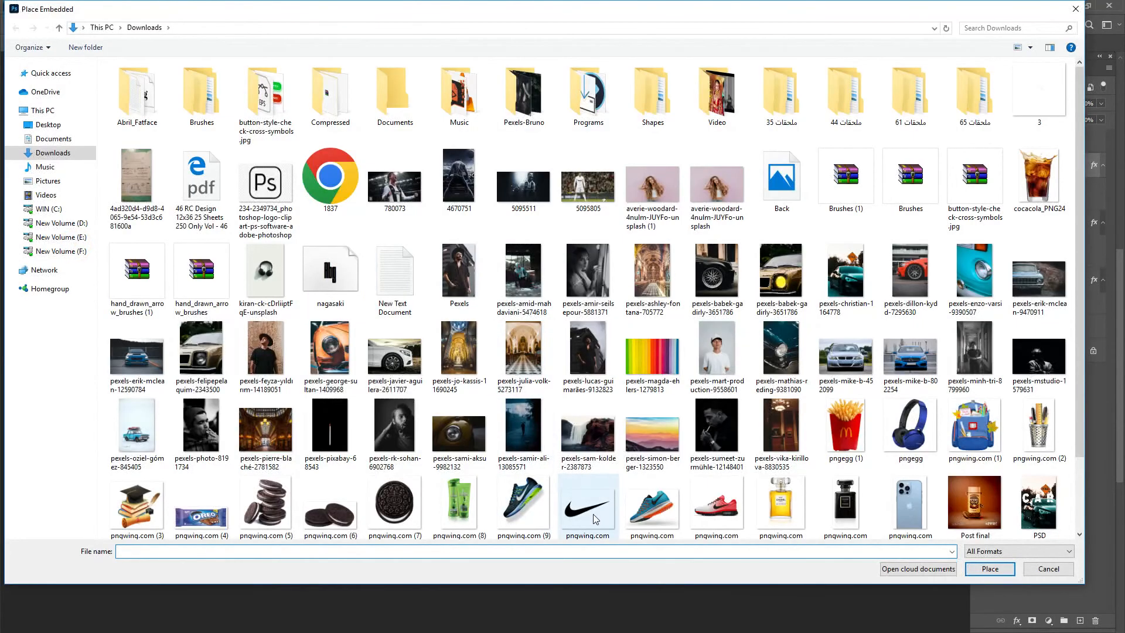
pyautogui.doubleClick(592, 514)
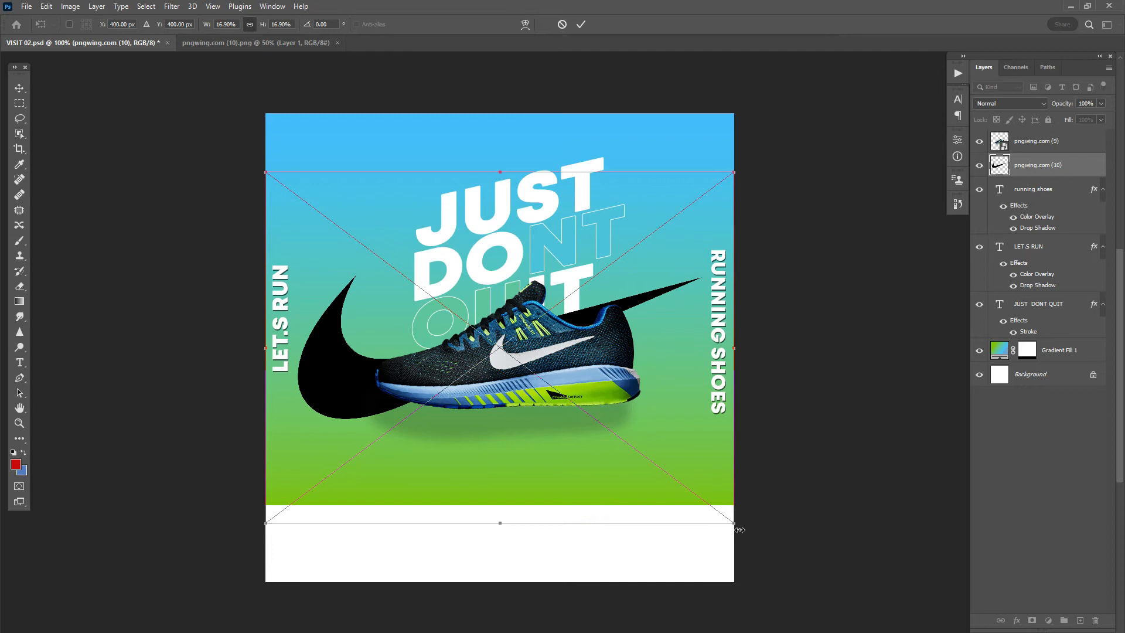
pyautogui.moveTo(732, 524); pyautogui.dragTo(543, 399)
pyautogui.moveTo(528, 354); pyautogui.dragTo(311, 128)
pyautogui.moveTo(373, 194); pyautogui.dragTo(327, 157)
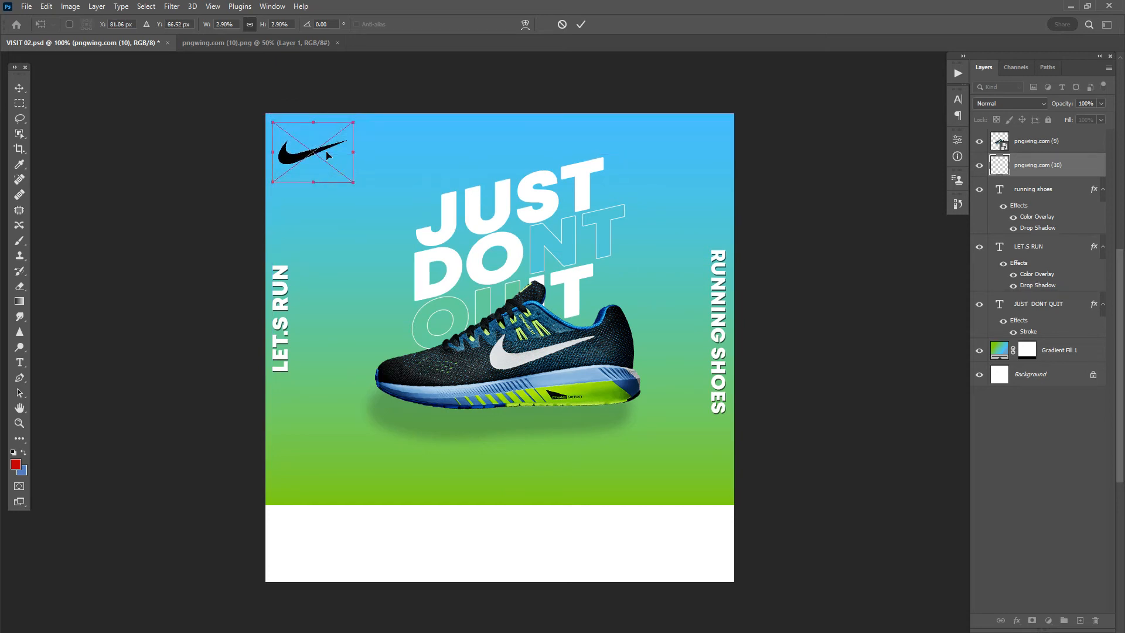
pyautogui.press('Return')
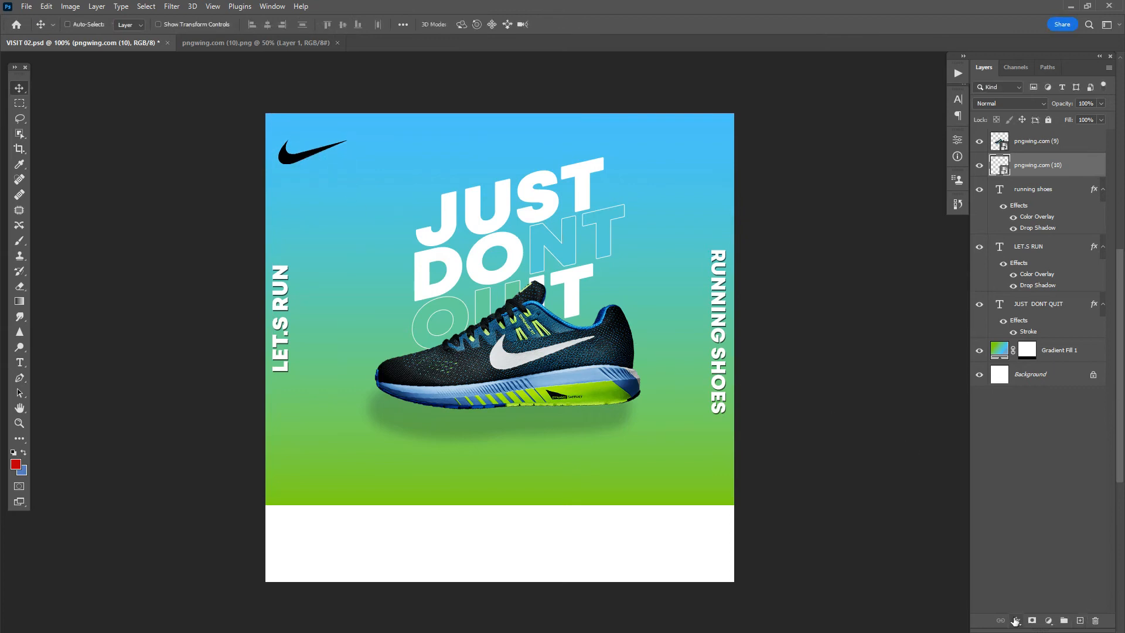
# - Give the swoosh logo a white colour overlay at 100% opacity and a drop shadow with about 27% opacity and 2 px distance
pyautogui.click(1016, 620)
pyautogui.click(1033, 571)
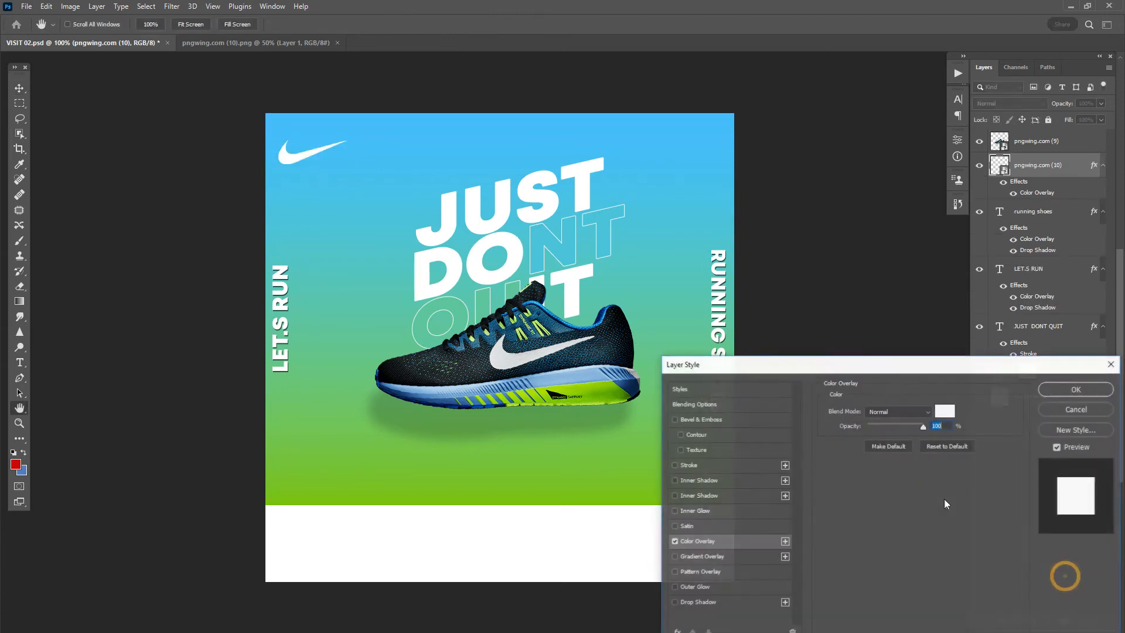
pyautogui.click(719, 602)
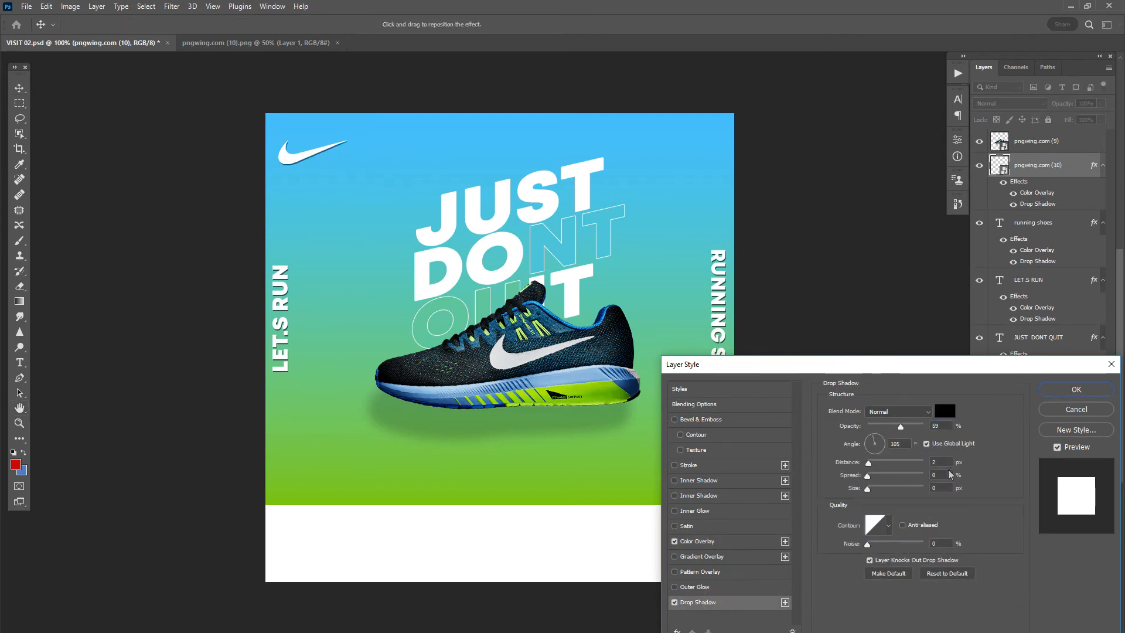
pyautogui.moveTo(890, 429); pyautogui.dragTo(882, 426)
pyautogui.click(1077, 390)
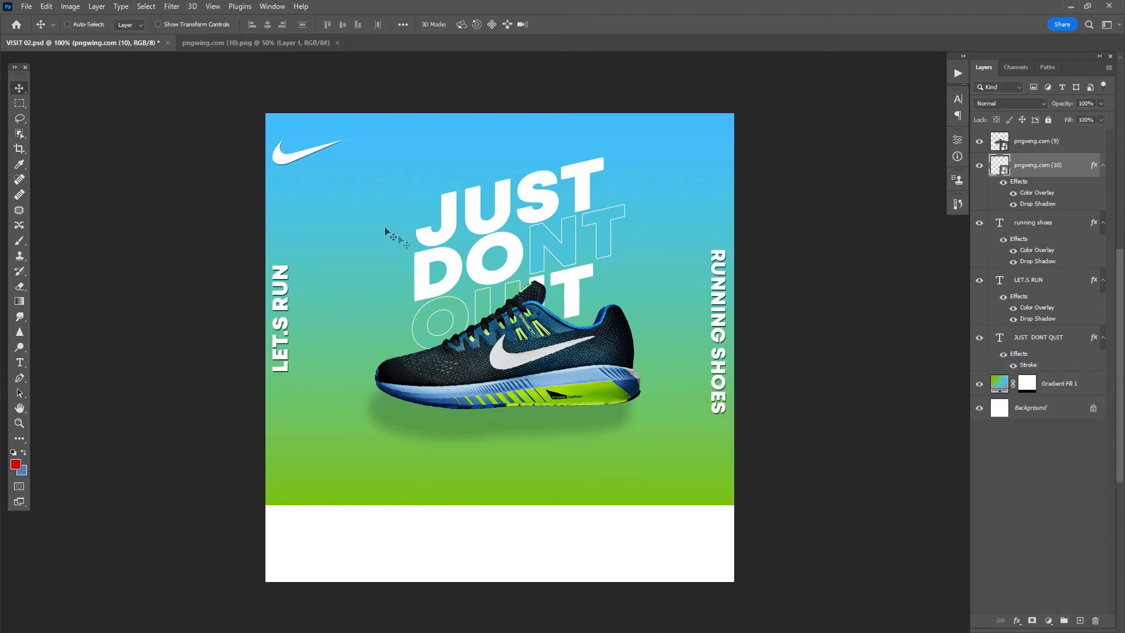
# - Shift the swoosh logo closer to the canvas's left edge, in line with "LET.S RUN", and nudge it slightly upwards
pyautogui.moveTo(283, 160); pyautogui.dragTo(282, 158)
pyautogui.press('Up')
pyautogui.press('Up')
pyautogui.press('Up')
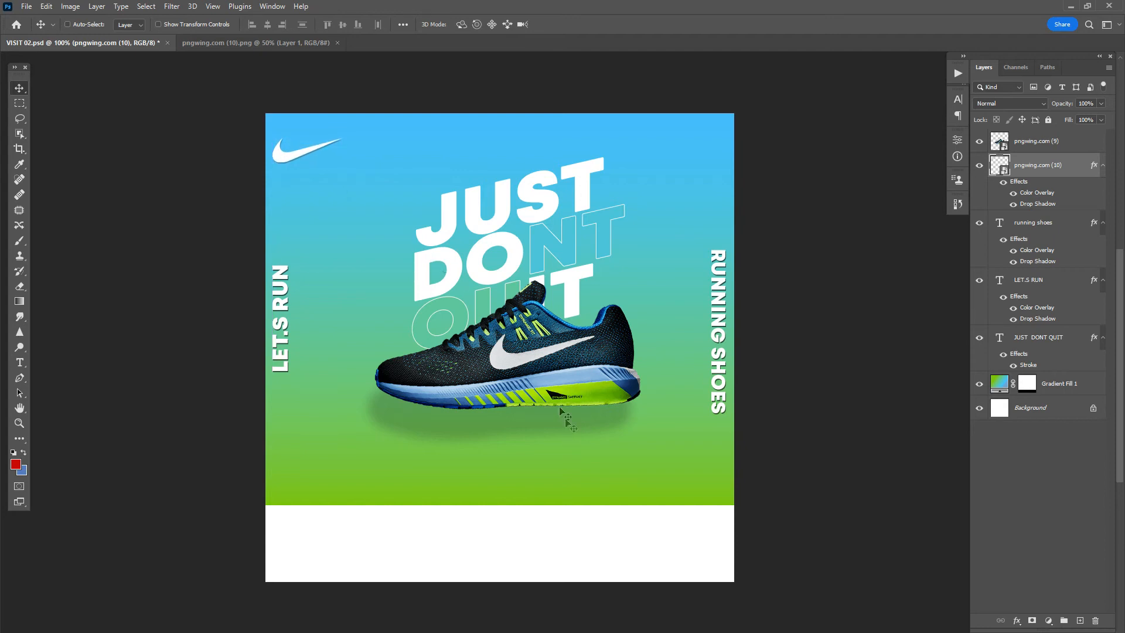
# - Draw a rectangle about 224 × 52 px below the shoe in the green part of the gradient
pyautogui.press('u')
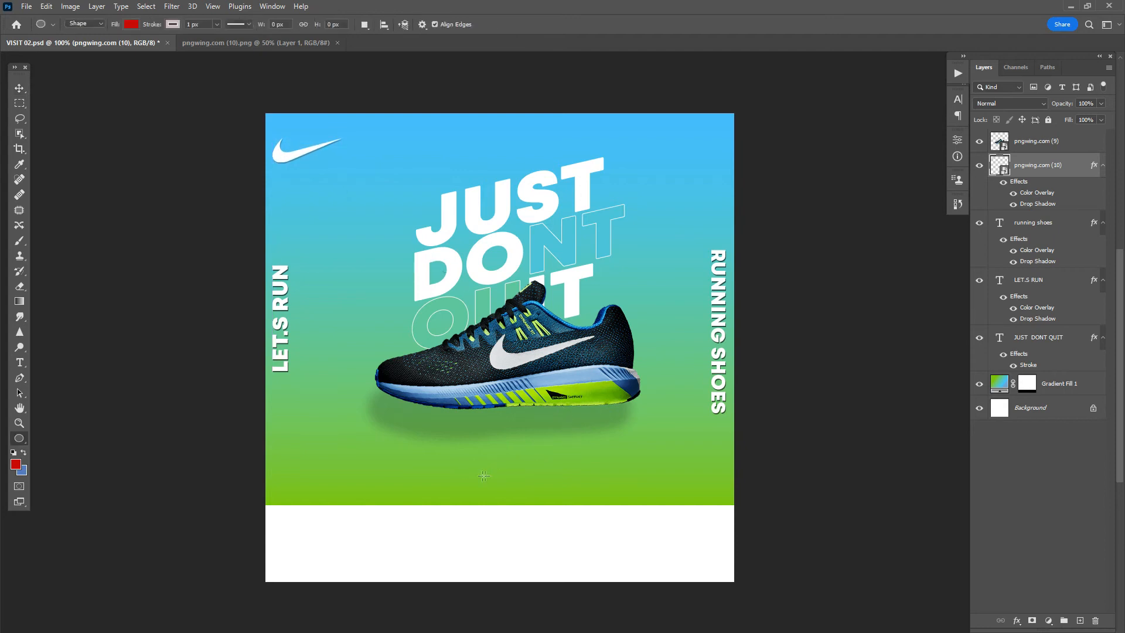
pyautogui.rightClick(27, 444)
pyautogui.click(63, 593)
pyautogui.moveTo(407, 453); pyautogui.dragTo(538, 483)
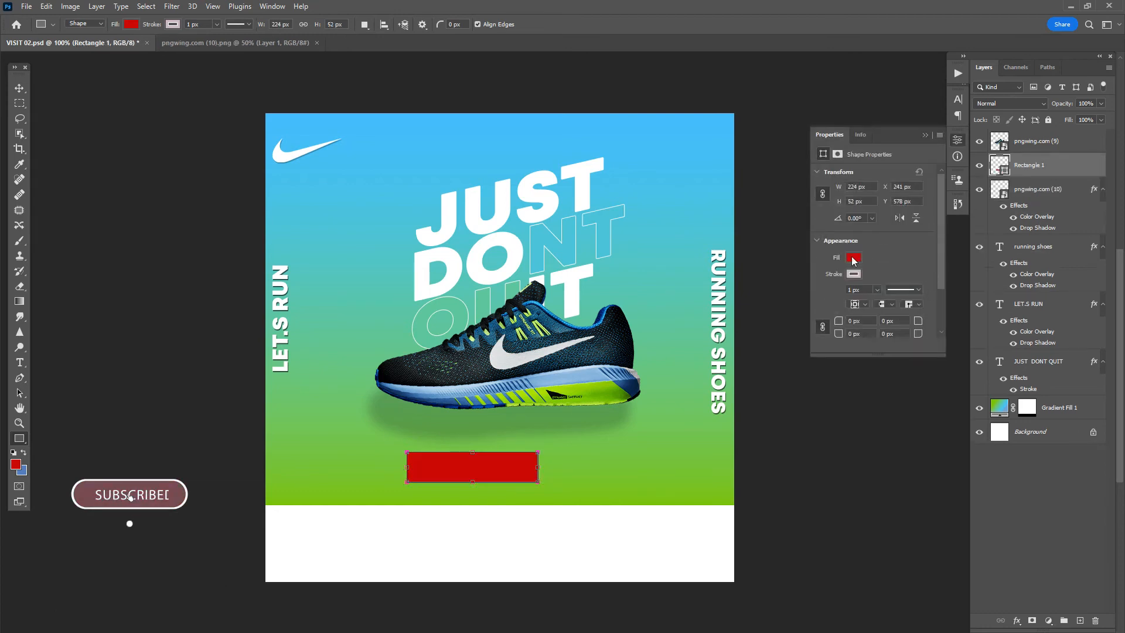
# - Fill the rectangle with the green 76c236 sampled from the lower part of the gradient background
pyautogui.click(853, 259)
pyautogui.click(971, 280)
pyautogui.click(592, 463)
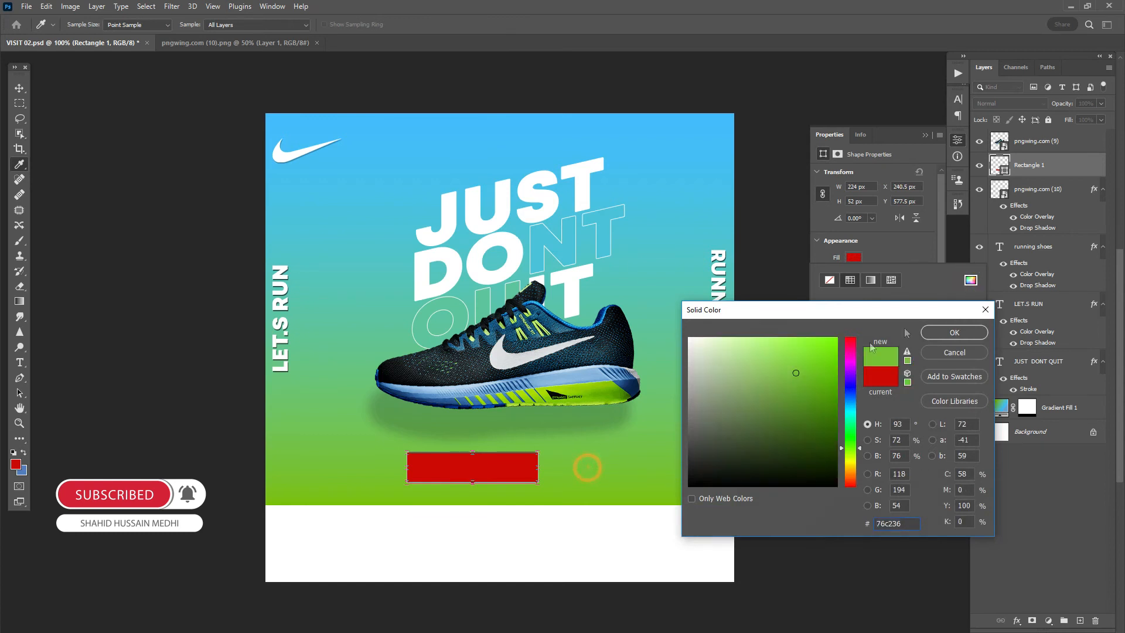
pyautogui.click(954, 332)
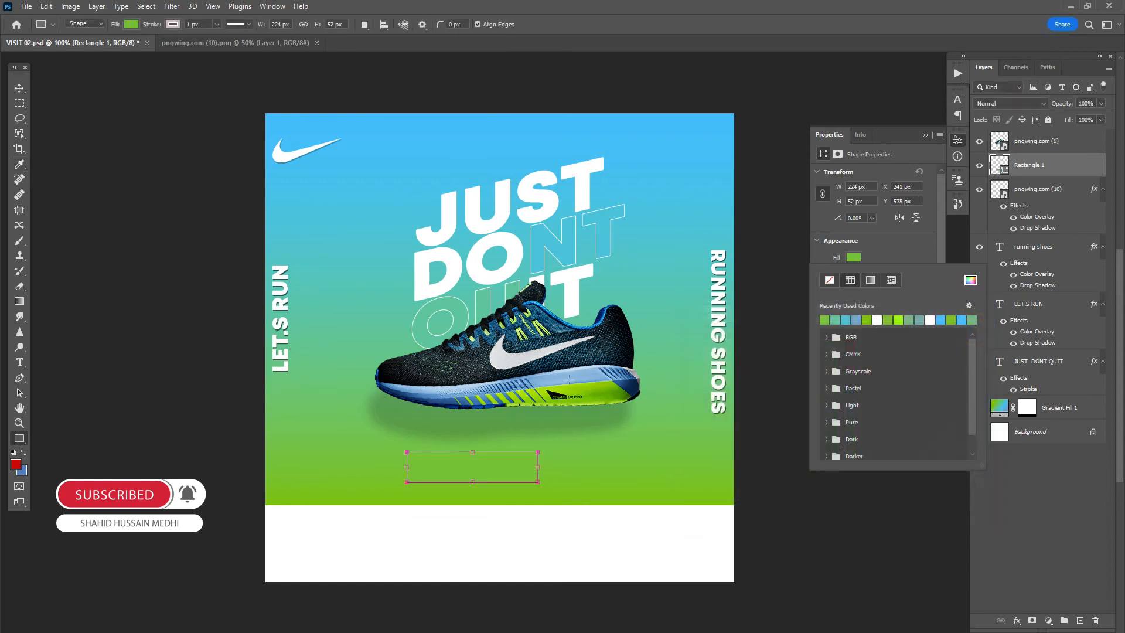
pyautogui.click(901, 247)
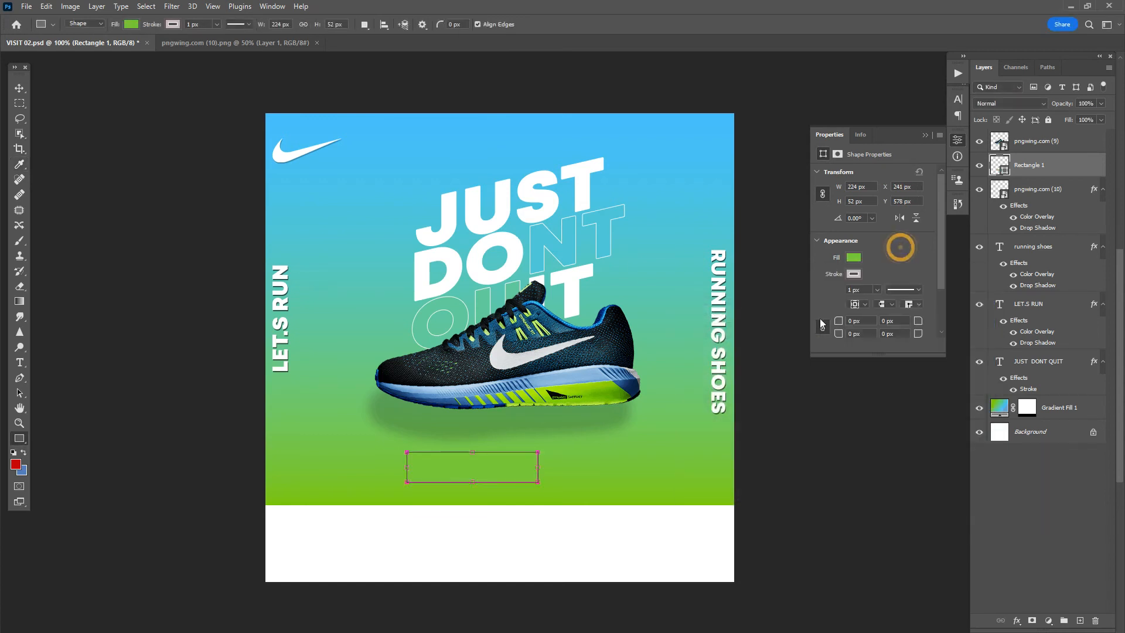
# - Round all corners of the green rectangle to 26 px and centre it on the white strip at the canvas's bottom
pyautogui.moveTo(839, 322); pyautogui.dragTo(901, 323)
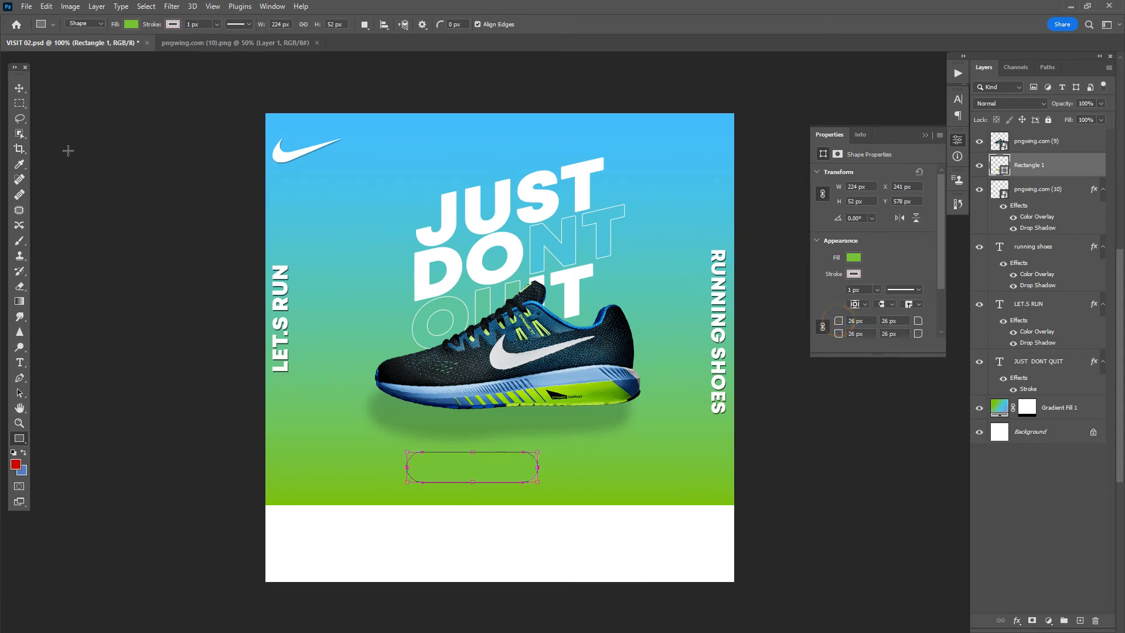
pyautogui.click(19, 87)
pyautogui.moveTo(479, 472); pyautogui.dragTo(507, 536)
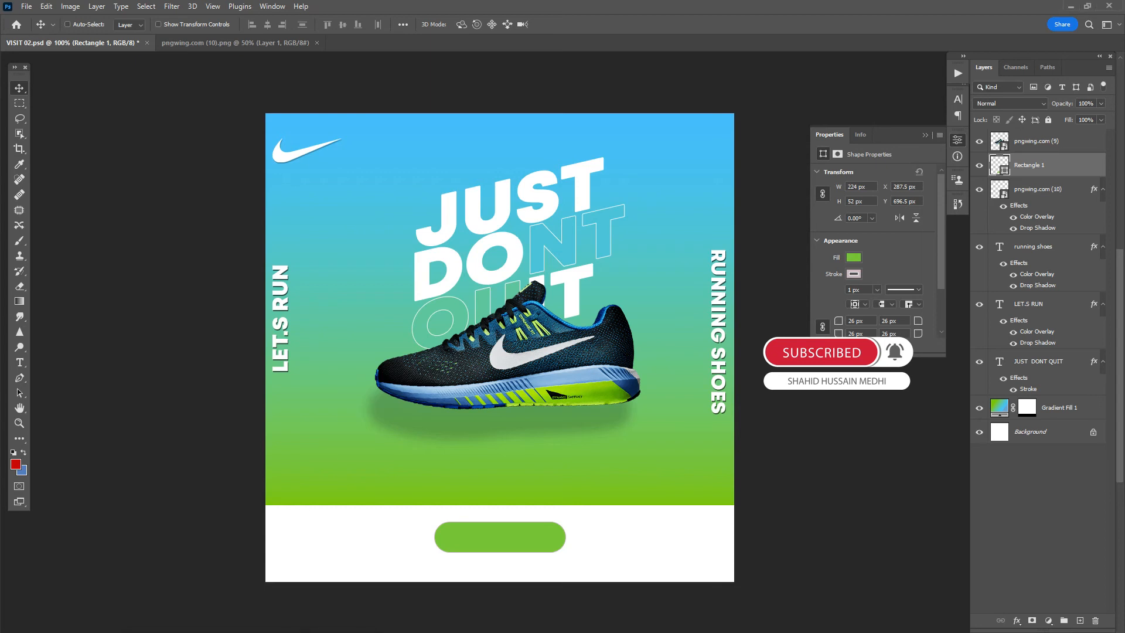
# - Add the text "SHOP NOW" in the green area just above the rounded button shape
pyautogui.press('t')
pyautogui.click(485, 466)
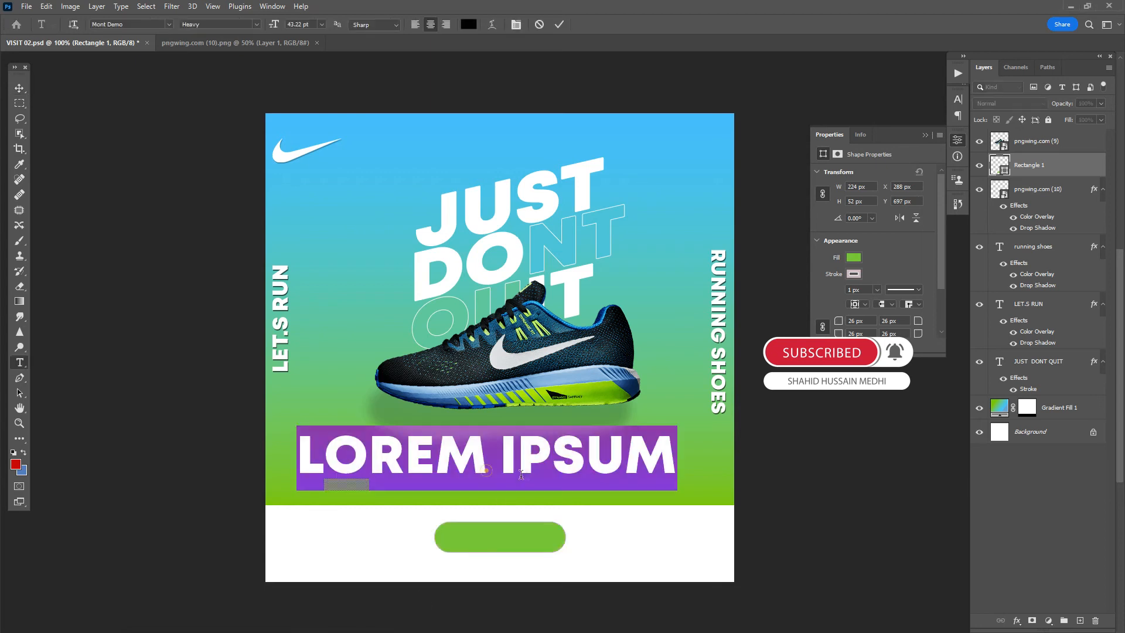
pyautogui.write('SHOP NOW')
pyautogui.click(20, 89)
# - Scale the "SHOP NOW" text down to 16 pt and centre it on the green rounded button
pyautogui.hotkey('ctrl', 't')
pyautogui.moveTo(640, 494); pyautogui.dragTo(538, 551)
pyautogui.press('Return')
pyautogui.press('Down')
pyautogui.press('Down')
pyautogui.press('Down')
pyautogui.press('Down')
pyautogui.press('Down')
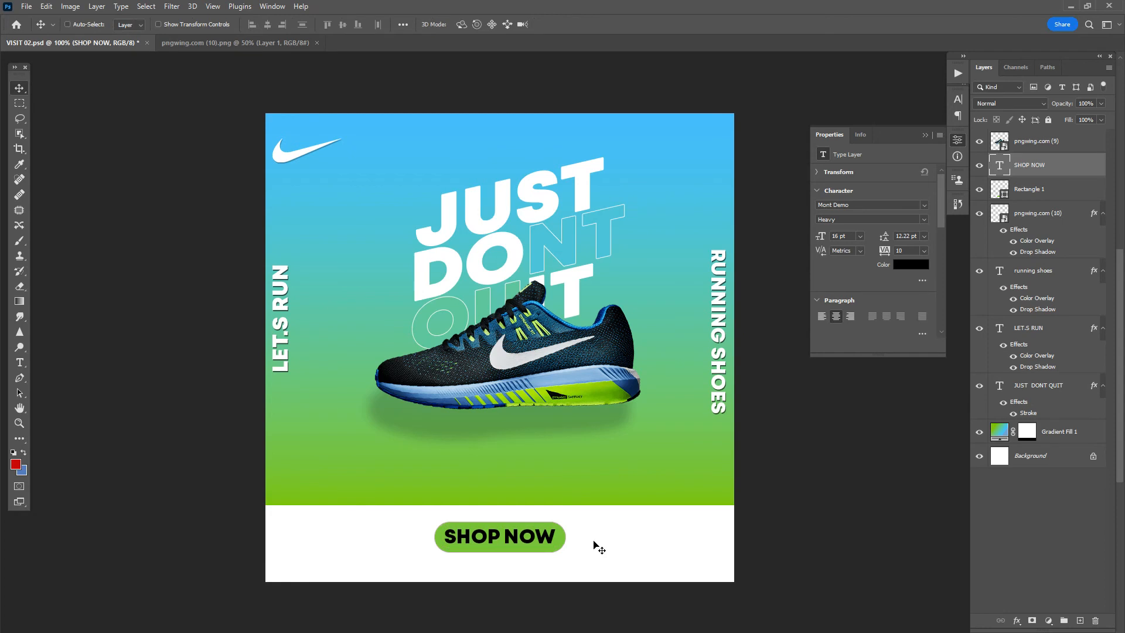
pyautogui.press('Down')
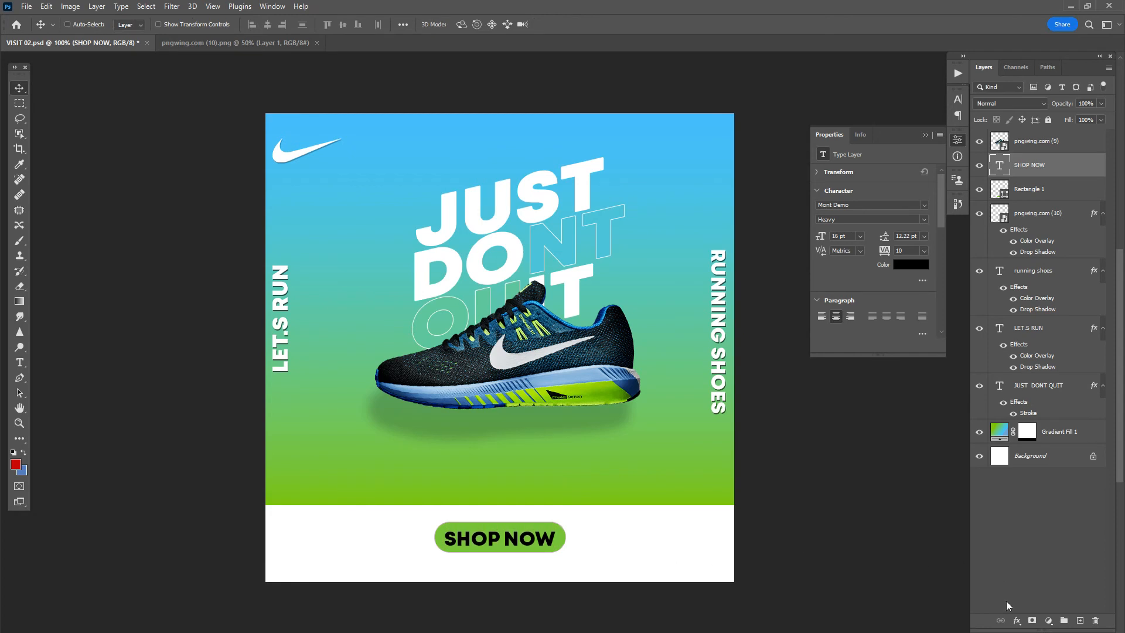
# - Give the "SHOP NOW" text a white Color Overlay and a Drop Shadow at 43% opacity
pyautogui.click(1020, 621)
pyautogui.click(1032, 578)
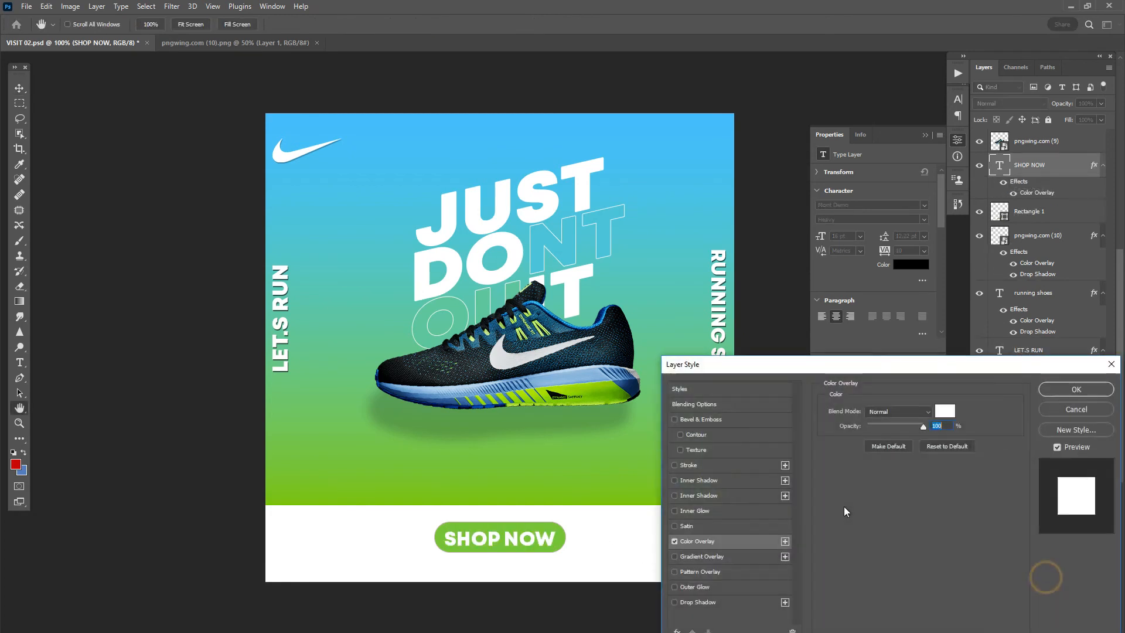
pyautogui.click(697, 602)
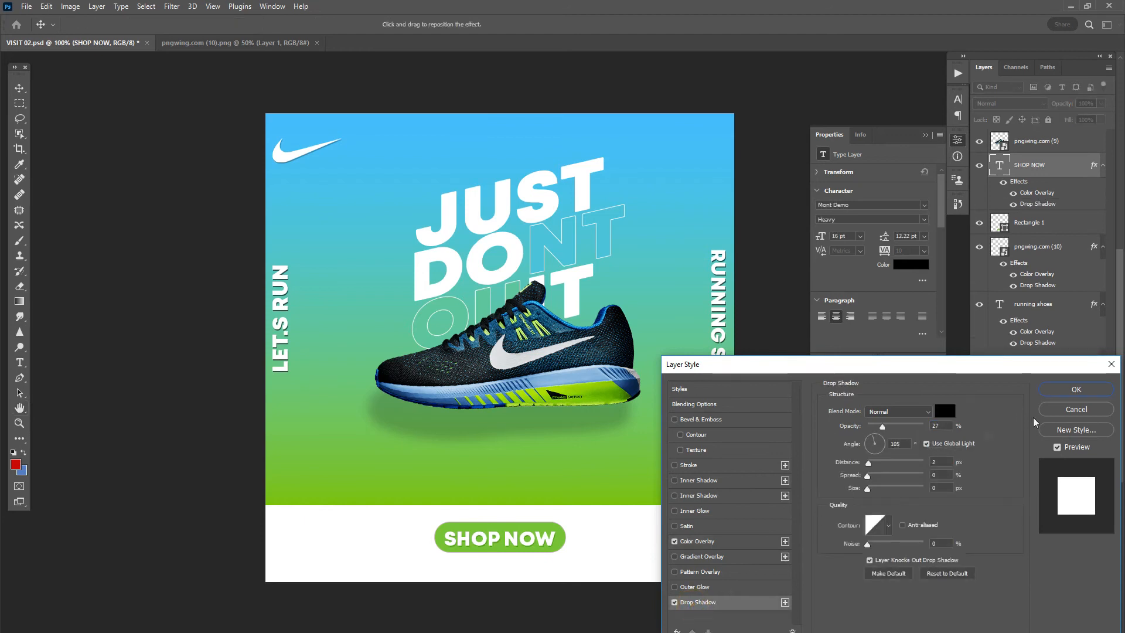
pyautogui.moveTo(885, 428); pyautogui.dragTo(893, 431)
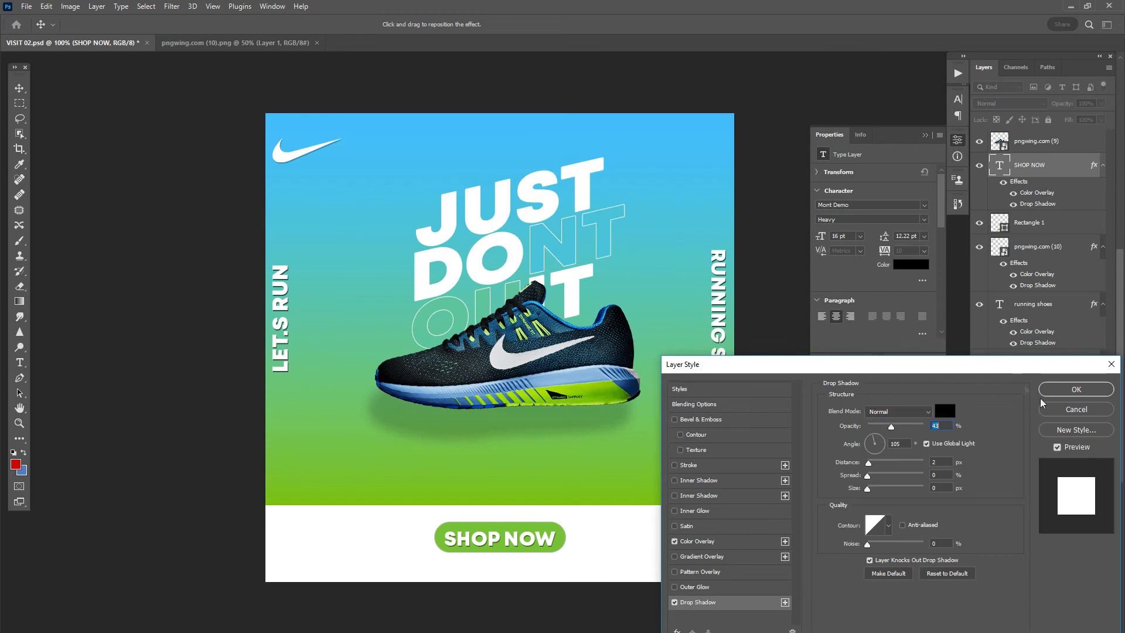
pyautogui.click(1060, 390)
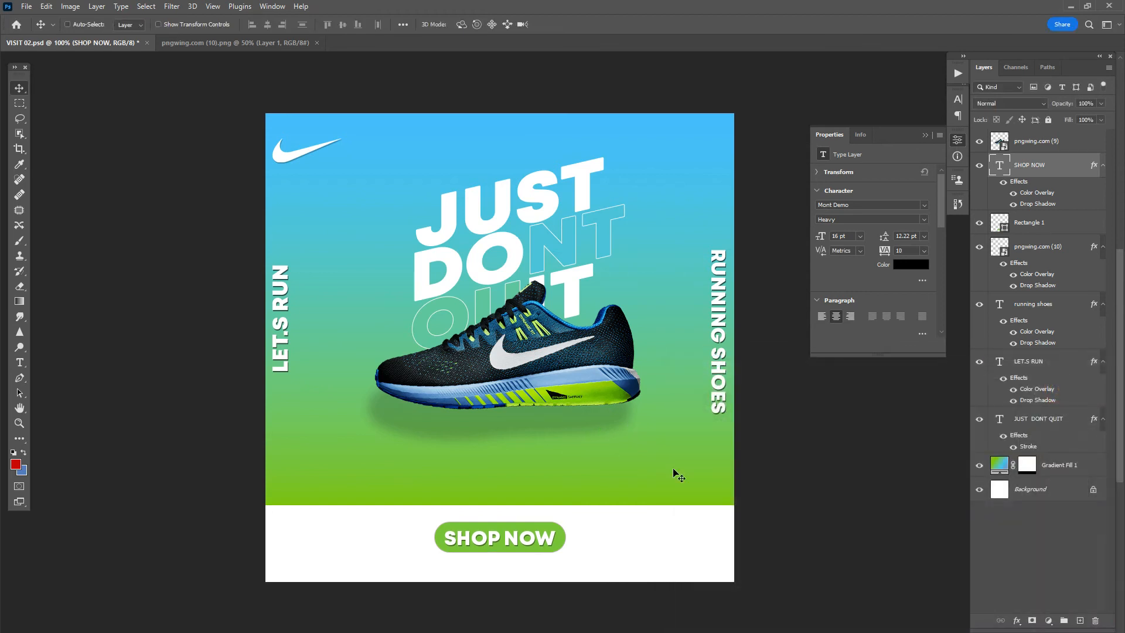
# - Draw an ellipse of about 129 x 125 px over the shoe's heel and fill it with white
pyautogui.press('u')
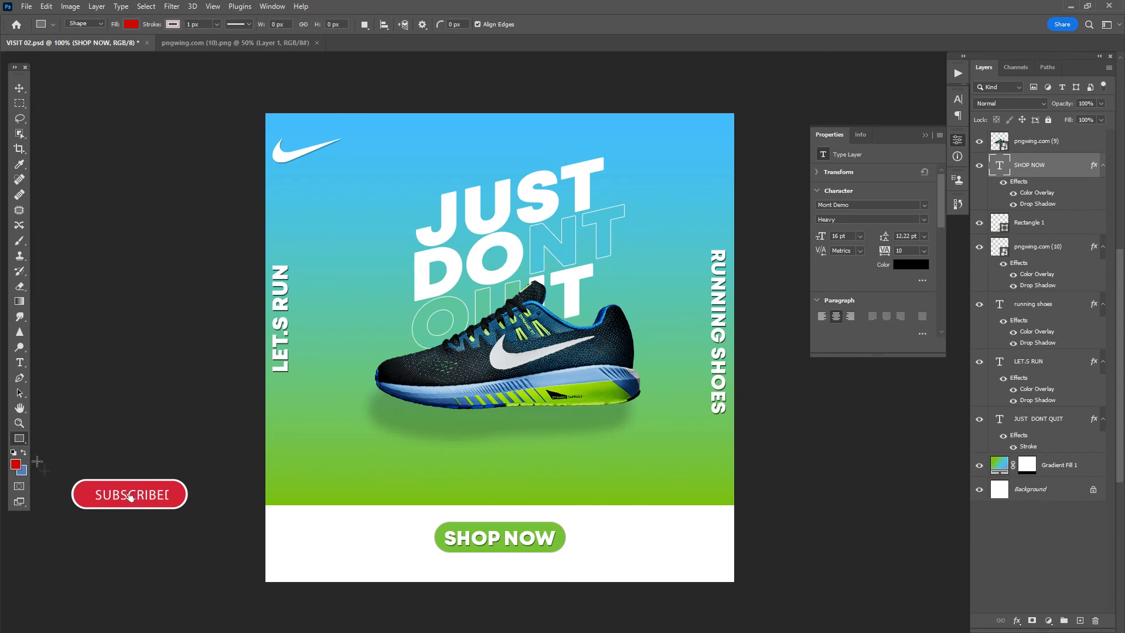
pyautogui.click(21, 438)
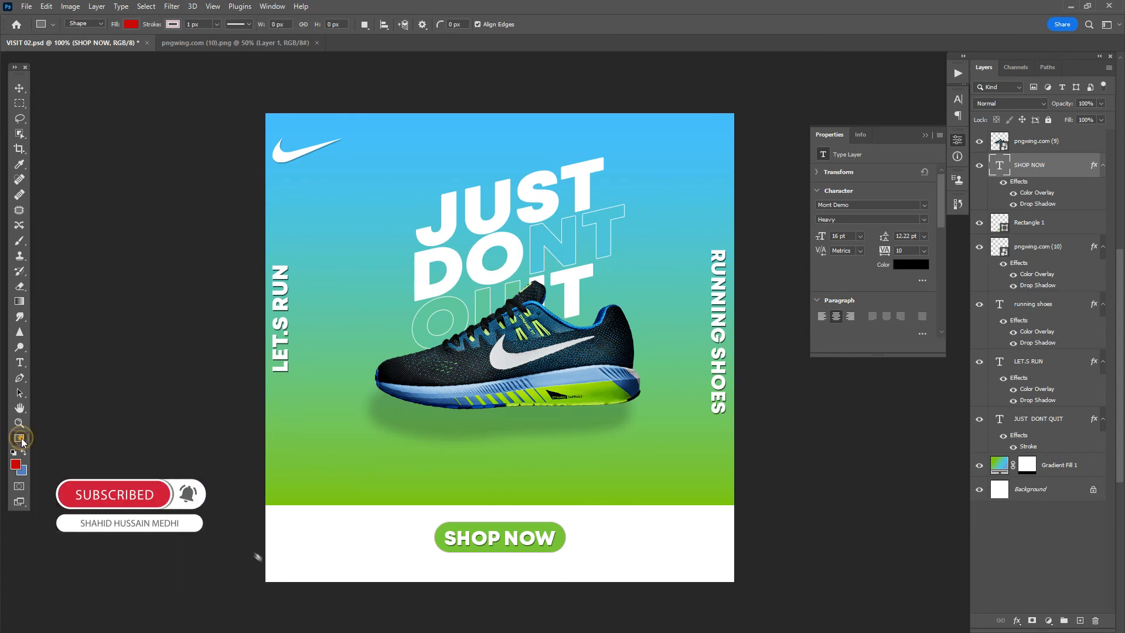
pyautogui.click(70, 608)
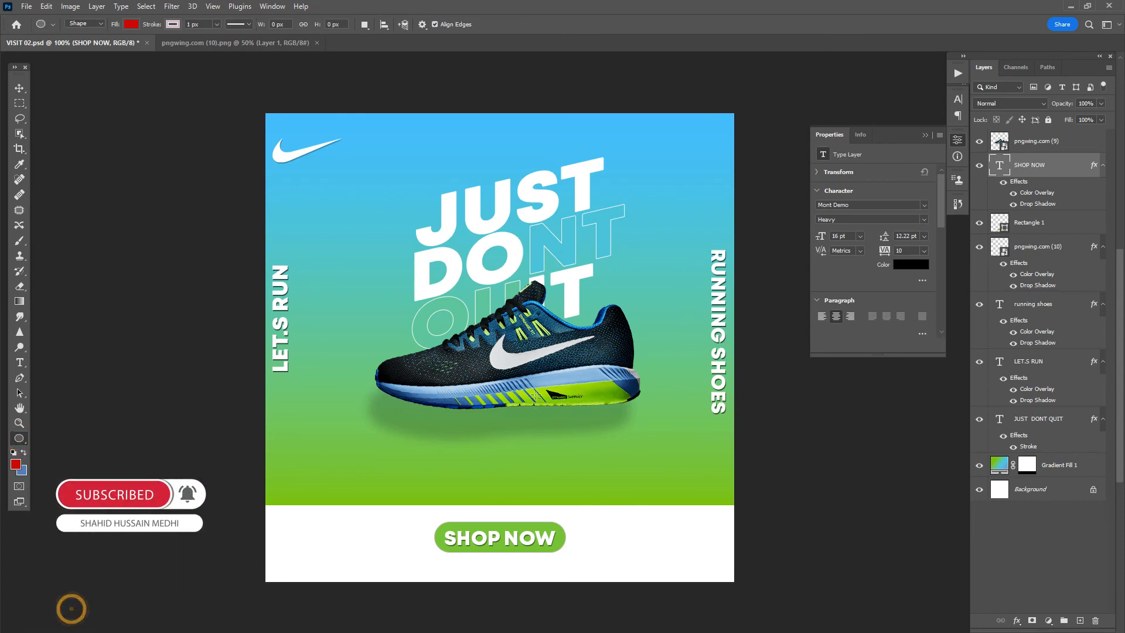
pyautogui.moveTo(530, 372); pyautogui.dragTo(605, 444)
pyautogui.click(855, 258)
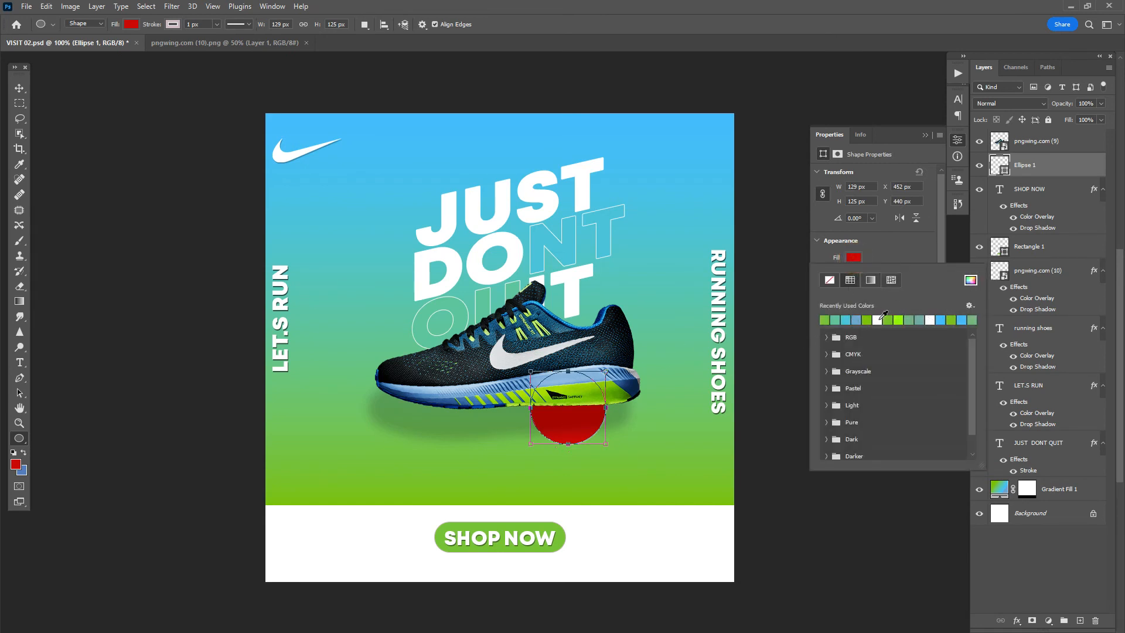
pyautogui.click(878, 319)
pyautogui.click(14, 89)
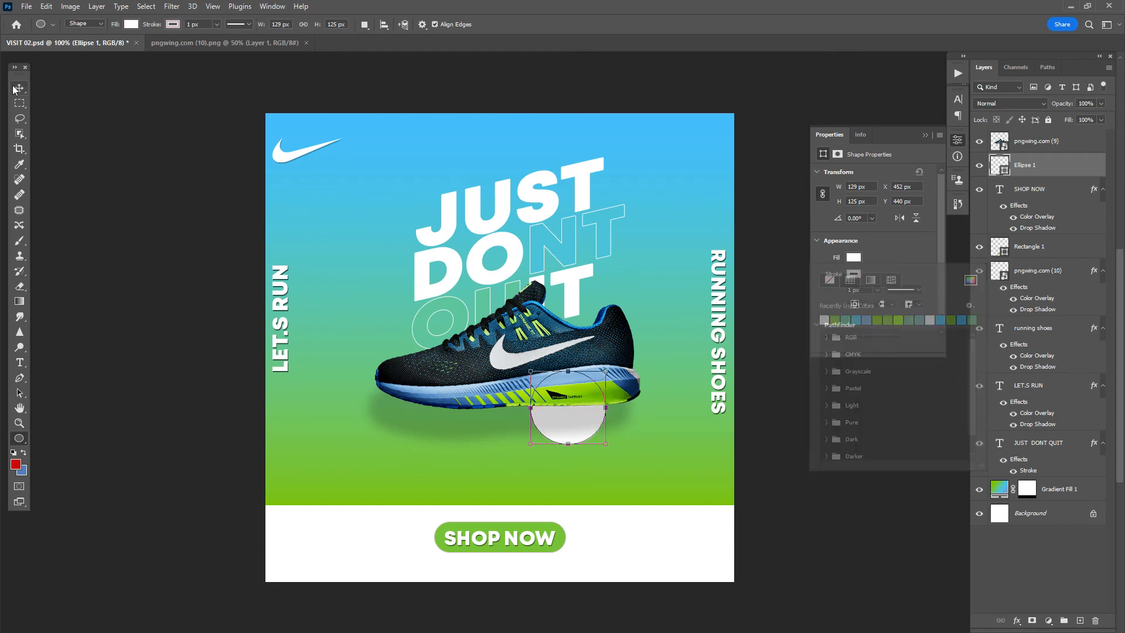
pyautogui.click(14, 89)
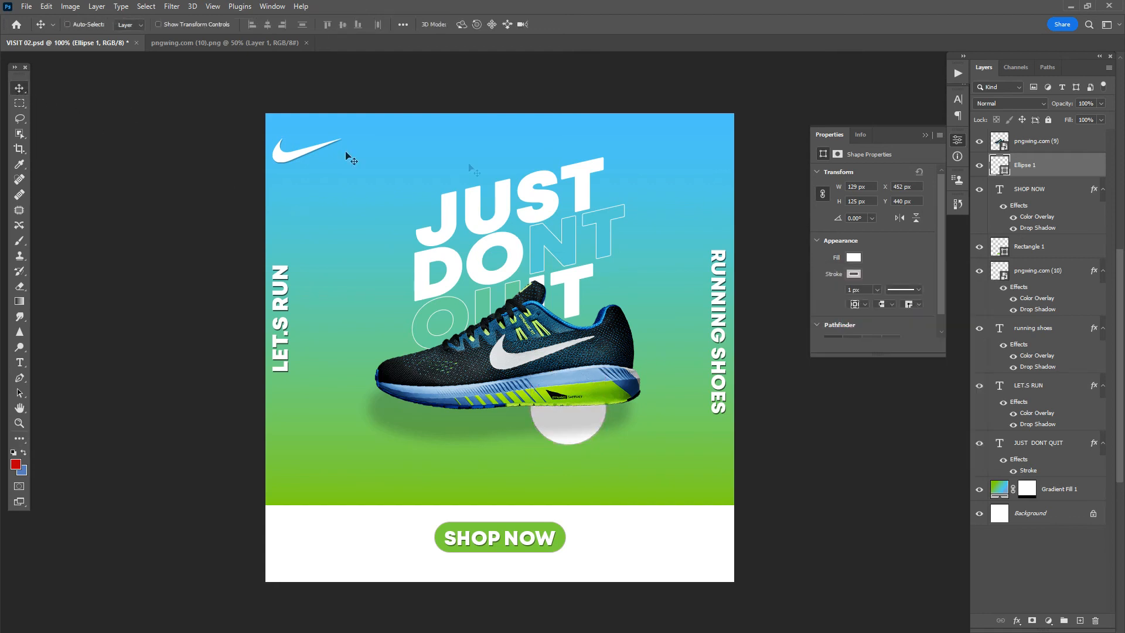
# - Bring the white ellipse in front of the shoe and nudge it up about 20 px
pyautogui.click(926, 135)
pyautogui.moveTo(1026, 165); pyautogui.dragTo(1029, 140)
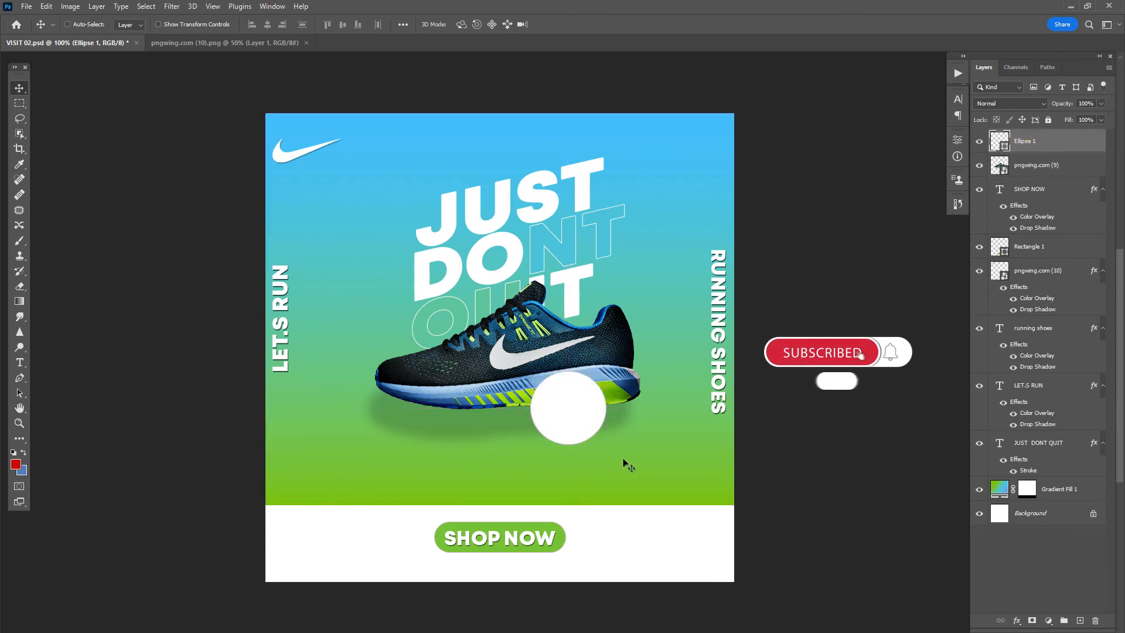
pyautogui.hotkey('shift', 'Up')
pyautogui.hotkey('shift', 'Up')
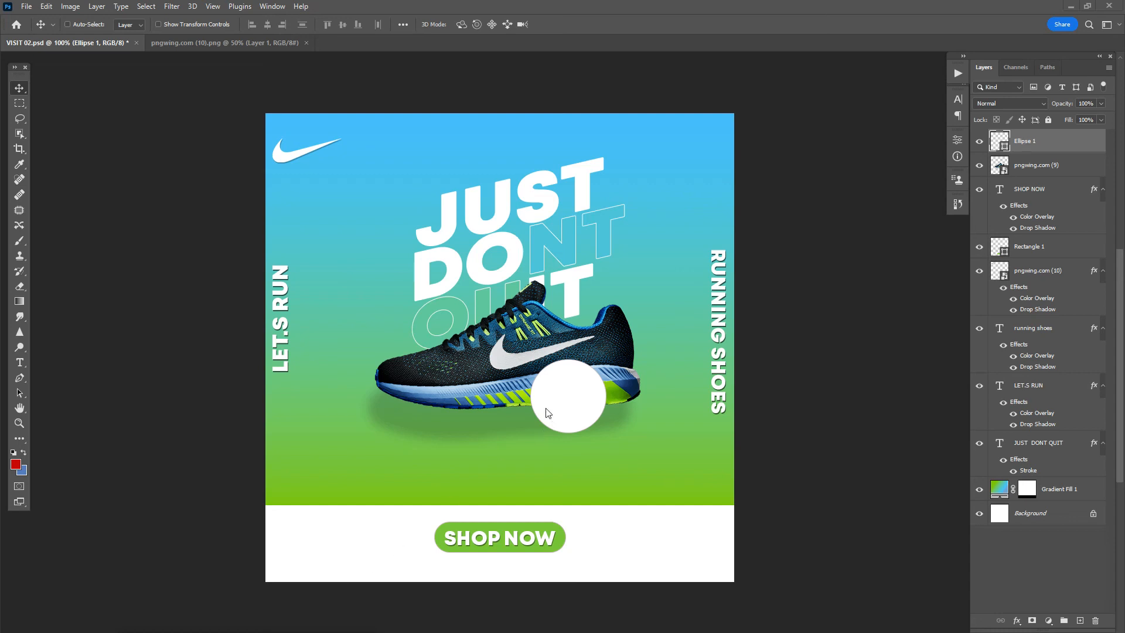
pyautogui.press('t')
pyautogui.click(469, 451)
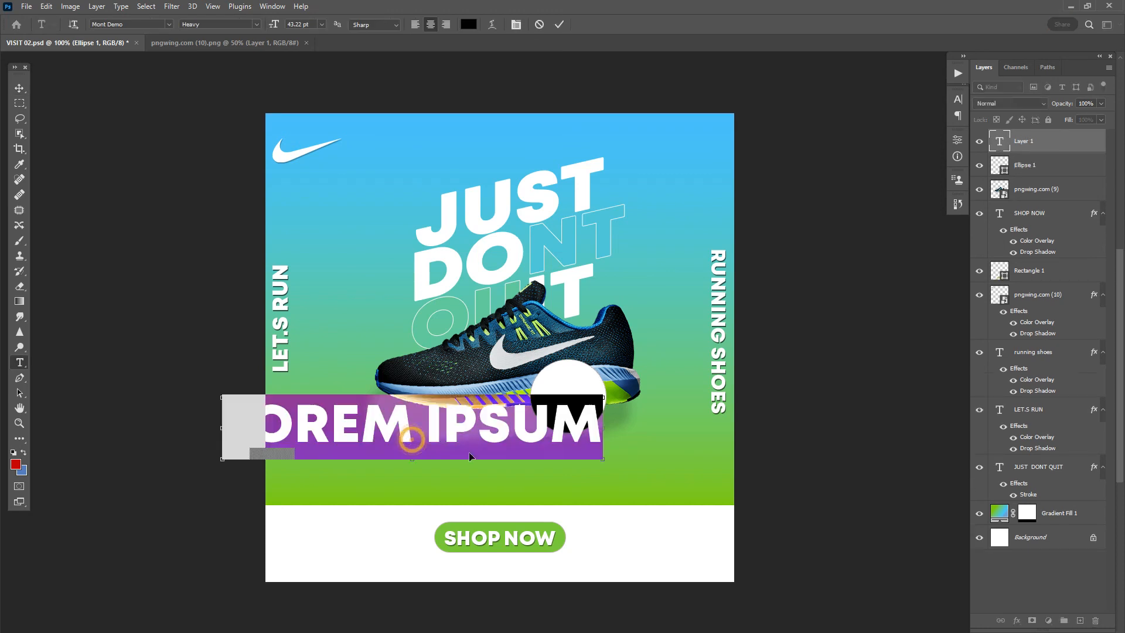
pyautogui.write('$89')
pyautogui.press('Return')
pyautogui.write('O')
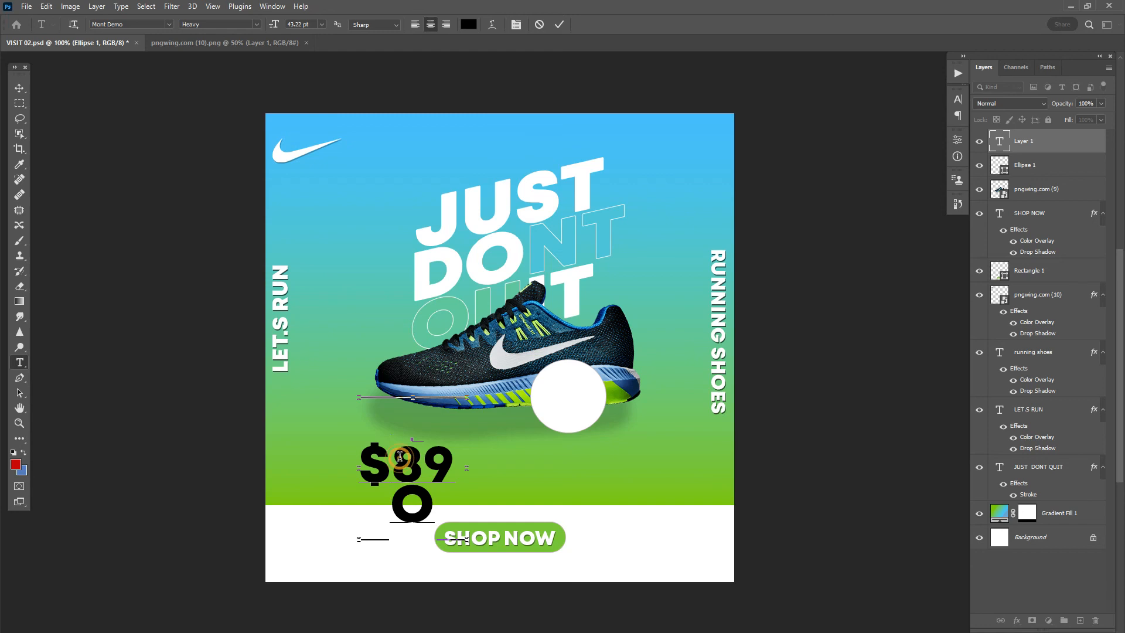
pyautogui.press('Return')
pyautogui.click(19, 88)
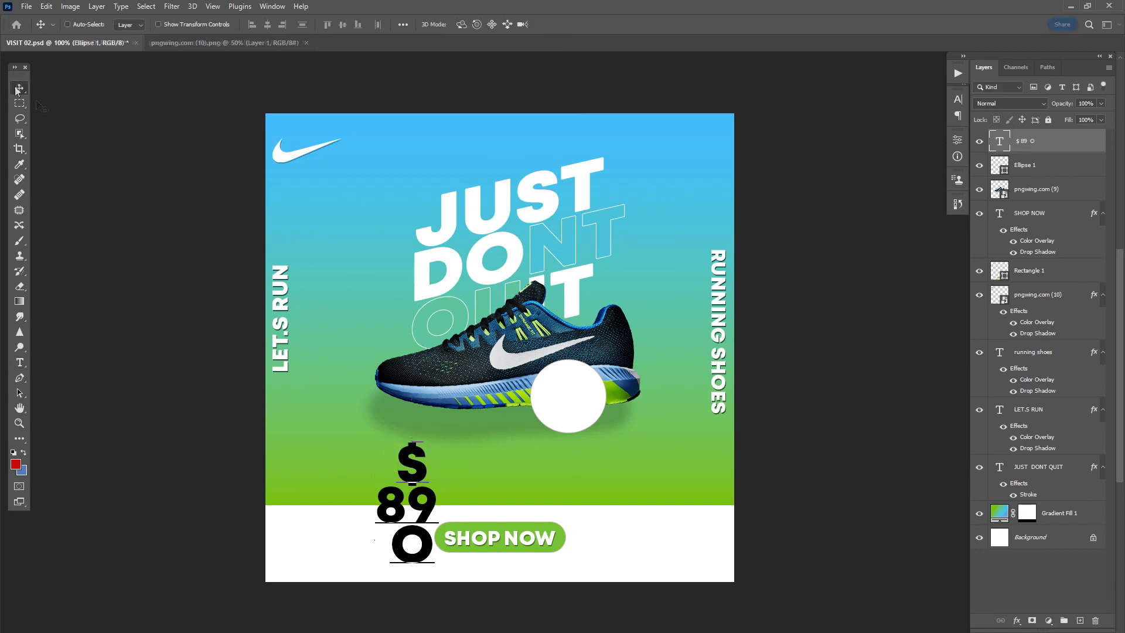
pyautogui.moveTo(416, 467); pyautogui.dragTo(376, 418)
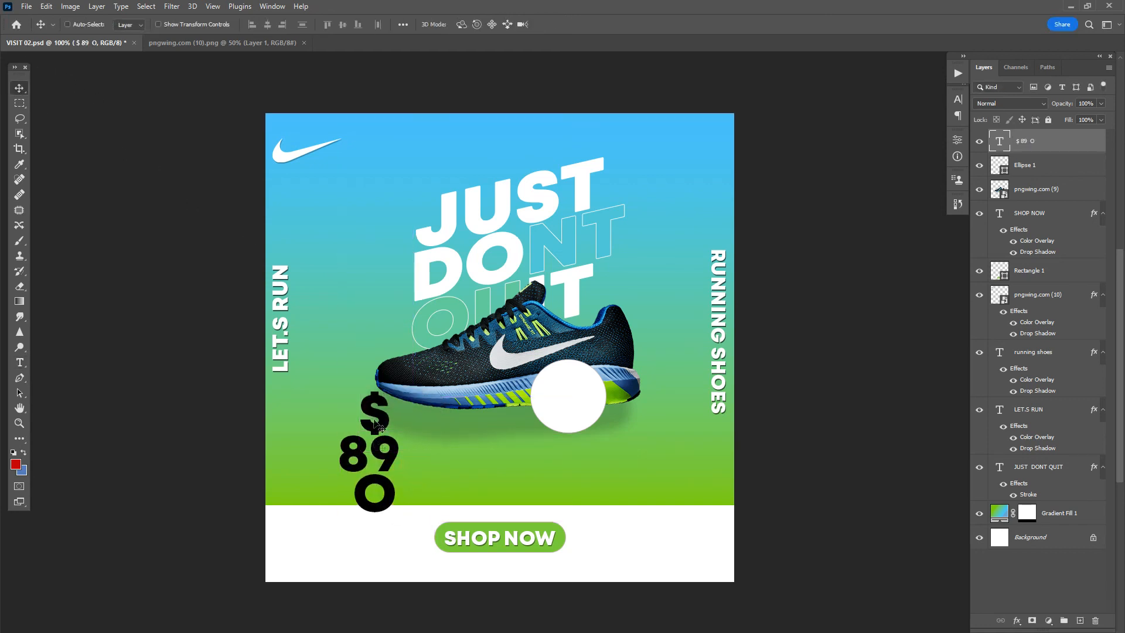
pyautogui.hotkey('ctrl', 'z')
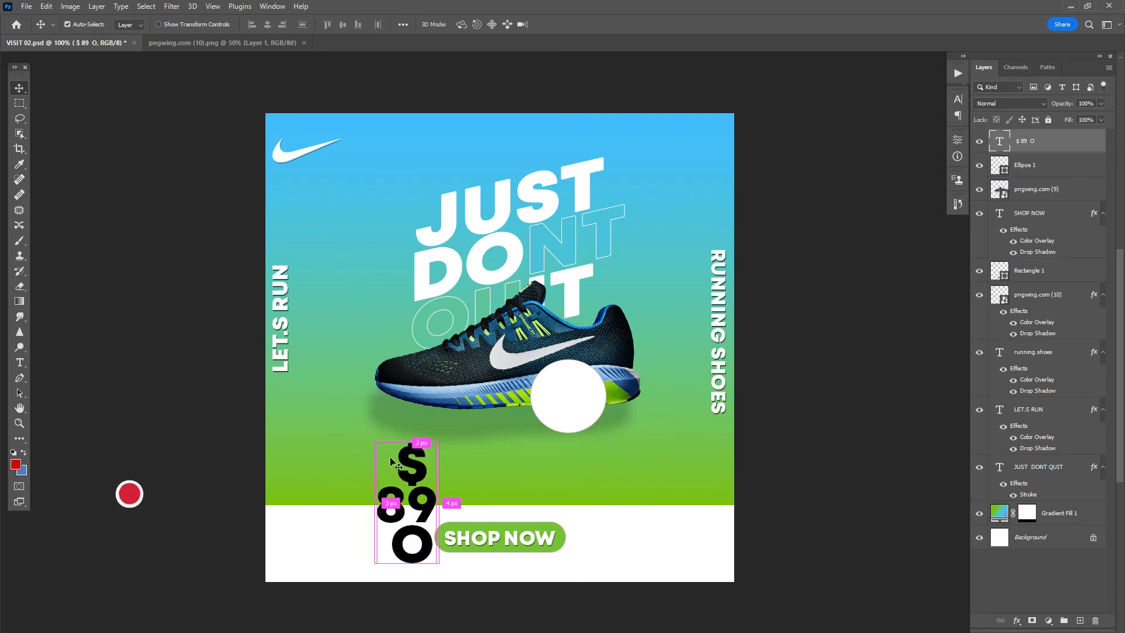
pyautogui.hotkey('ctrl', 'z')
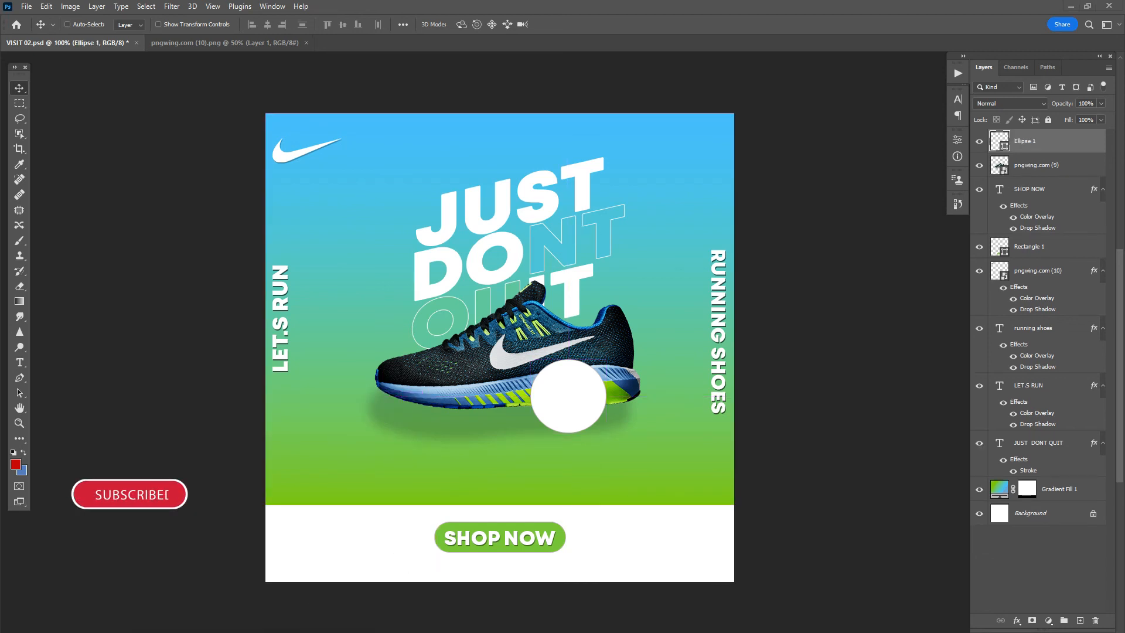
# - Switch to Notepad and copy the line "$89 ONLY" from the text notes
pyautogui.click(246, 632)
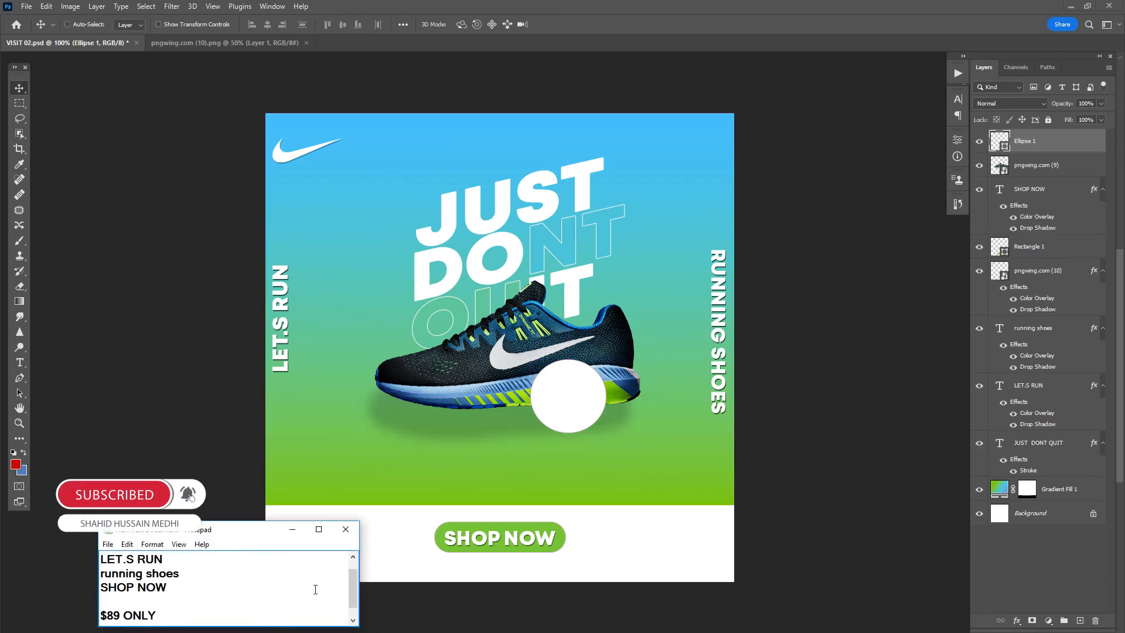
pyautogui.moveTo(351, 586); pyautogui.dragTo(348, 611)
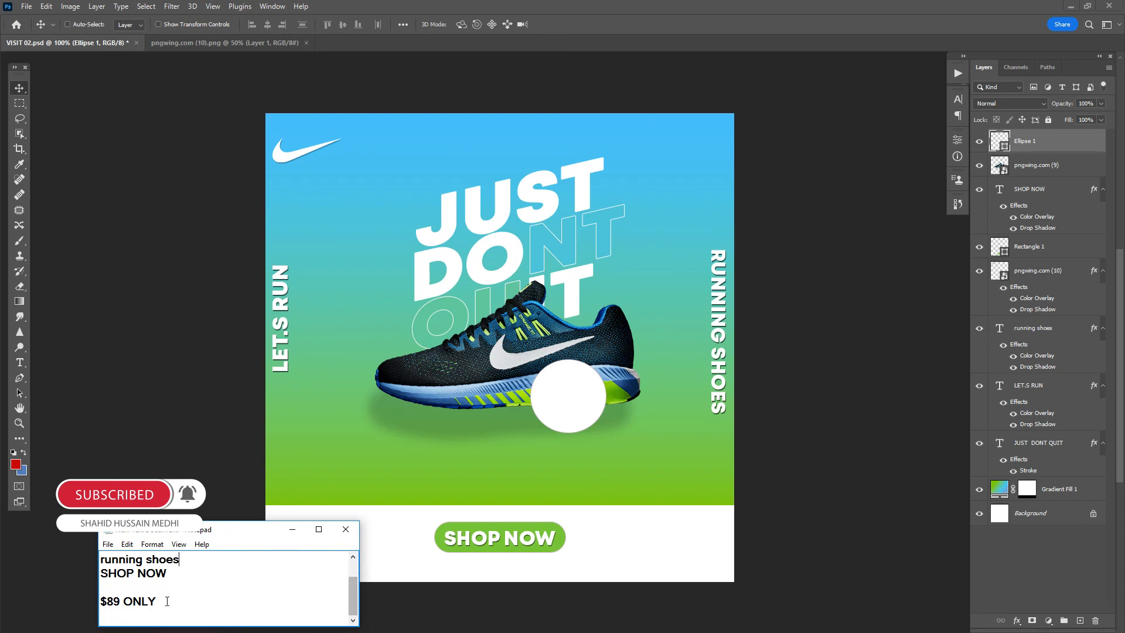
pyautogui.moveTo(100, 601); pyautogui.dragTo(170, 601)
pyautogui.hotkey('ctrl', 'c')
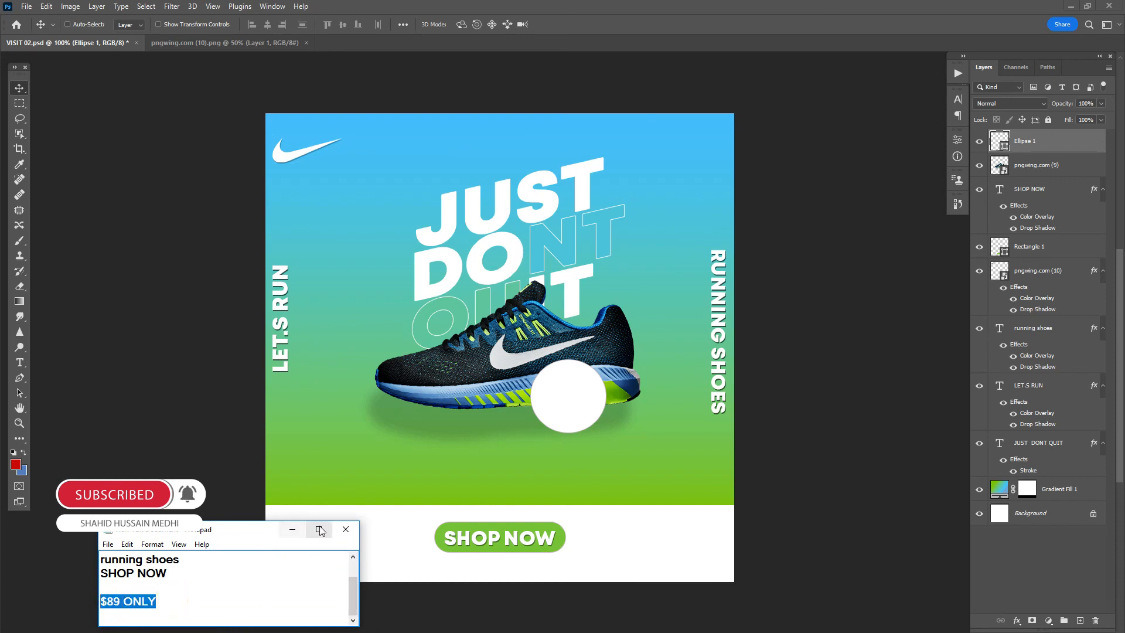
pyautogui.click(292, 529)
# - Back in Photoshop, paste "$89 ONLY" as a new two-line text layer beside the white circle
pyautogui.press('t')
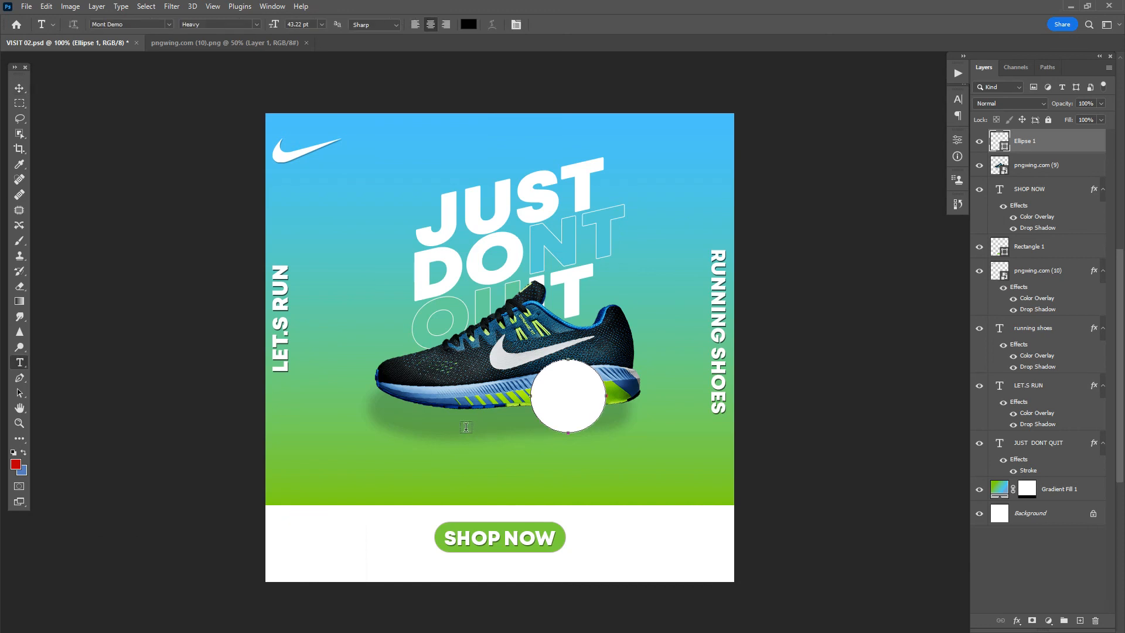
pyautogui.click(466, 427)
pyautogui.hotkey('ctrl', 'v')
pyautogui.click(19, 88)
# - Scale the "$89 ONLY" text down to fit the white circle and centre it inside
pyautogui.hotkey('ctrl', 't')
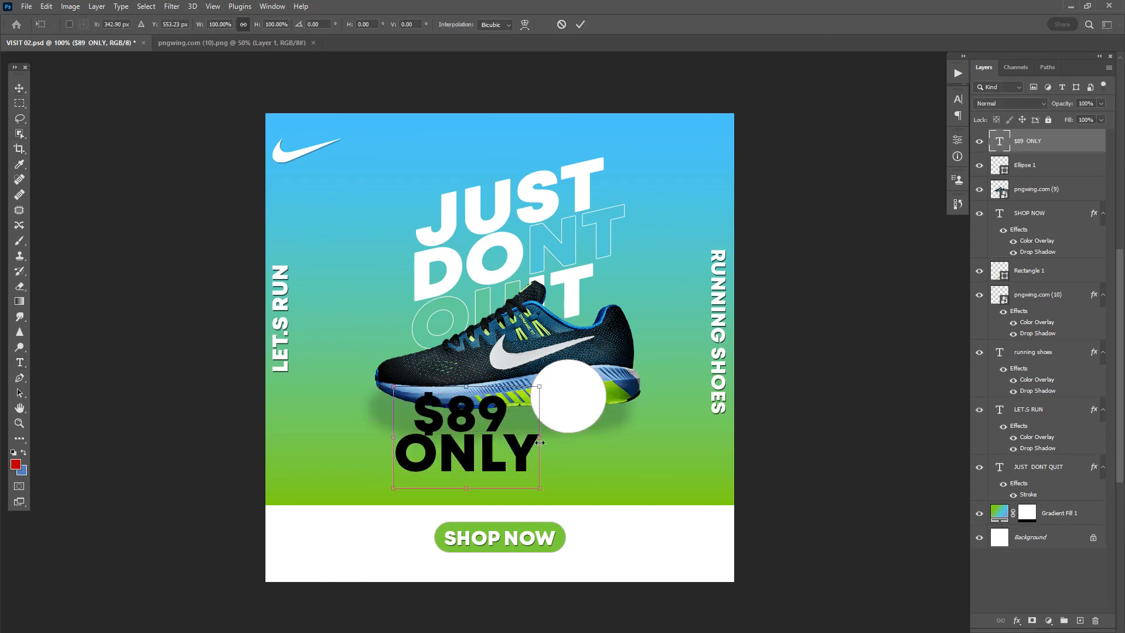
pyautogui.moveTo(540, 442); pyautogui.dragTo(564, 399)
pyautogui.press('Return')
pyautogui.press('Down')
pyautogui.press('Down')
pyautogui.press('Left')
pyautogui.press('Right')
pyautogui.press('Left')
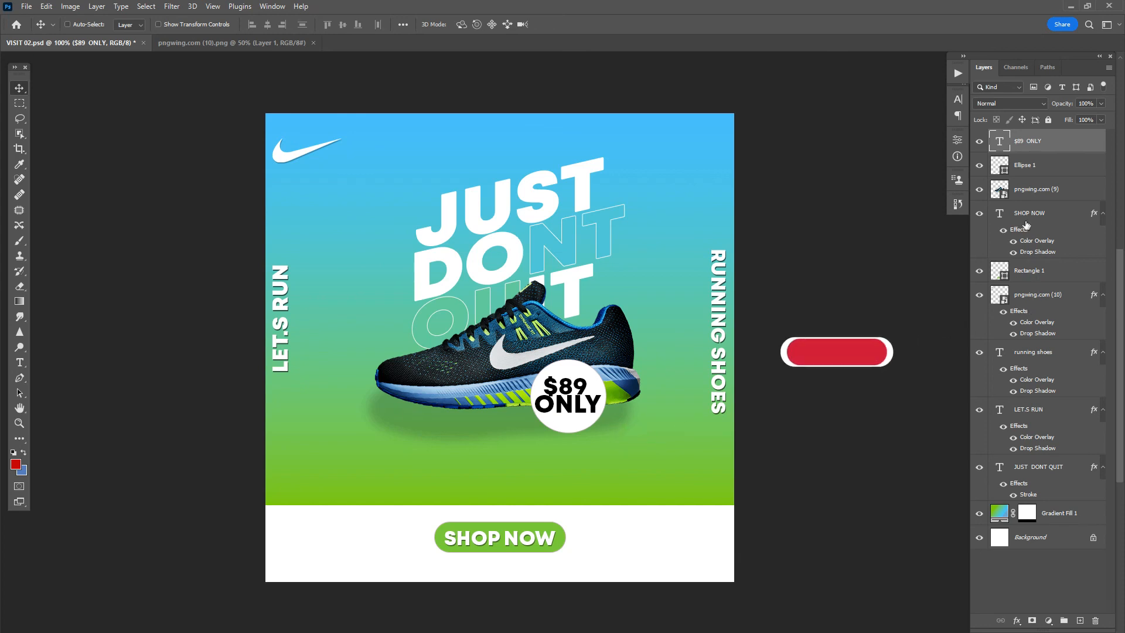
pyautogui.click(1032, 275)
pyautogui.click(979, 271)
pyautogui.click(979, 271)
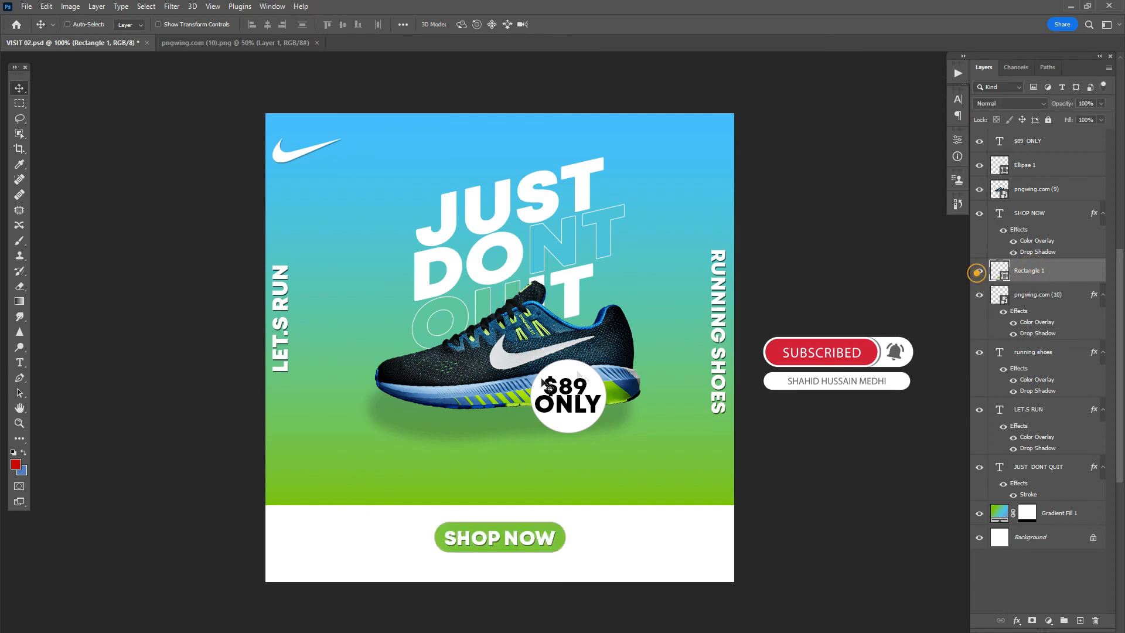
# - Convert the white circle behind the "$89 ONLY" text to a smart object
pyautogui.rightClick(588, 384)
pyautogui.click(604, 382)
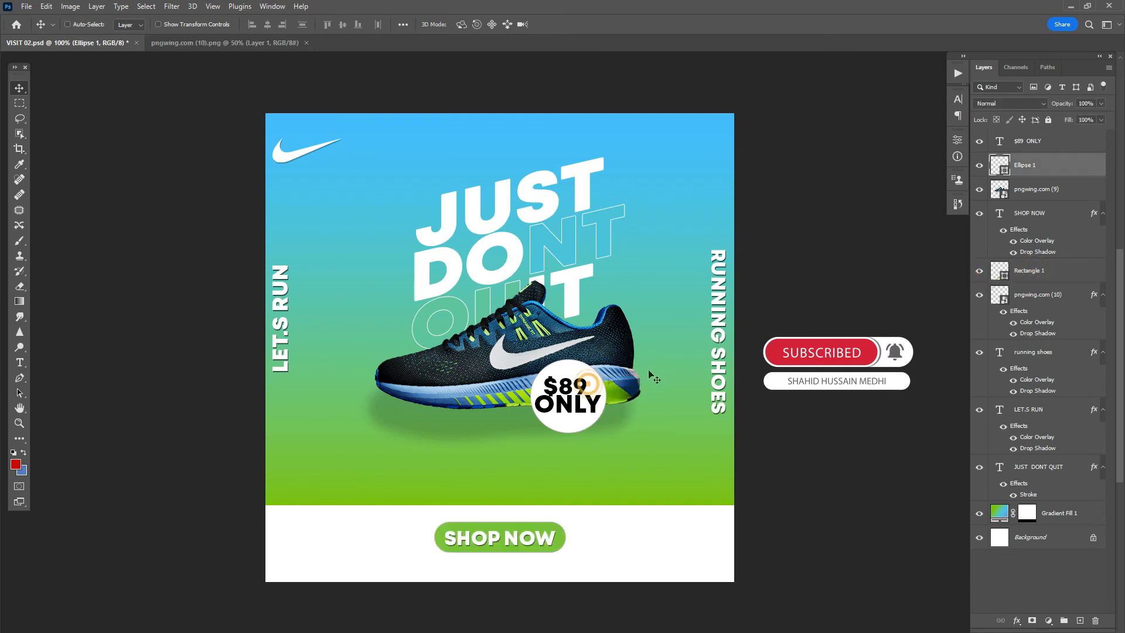
pyautogui.rightClick(1032, 167)
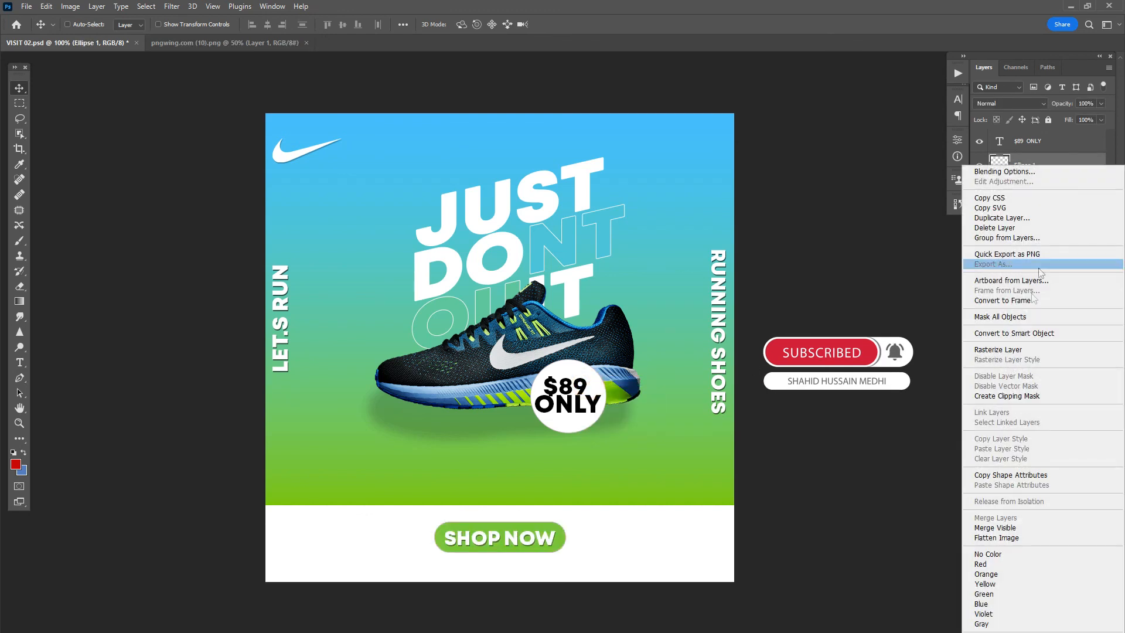
pyautogui.click(1019, 332)
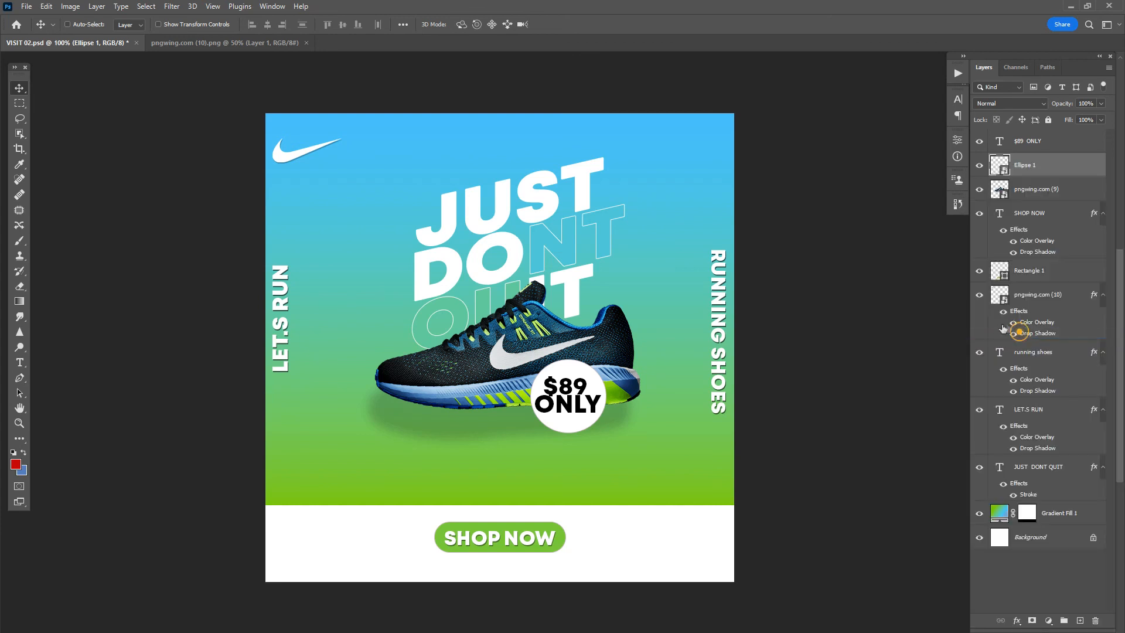
# - Apply a linear green-to-blue Gradient Overlay at 90° and 100% opacity to the price circle
pyautogui.click(1020, 621)
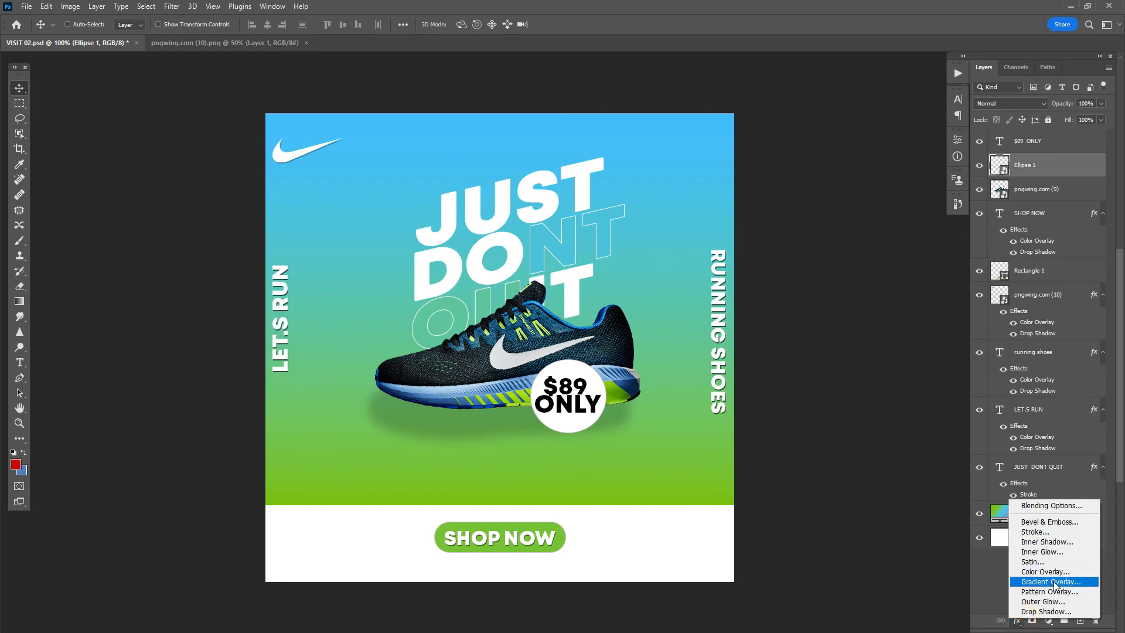
pyautogui.click(1053, 582)
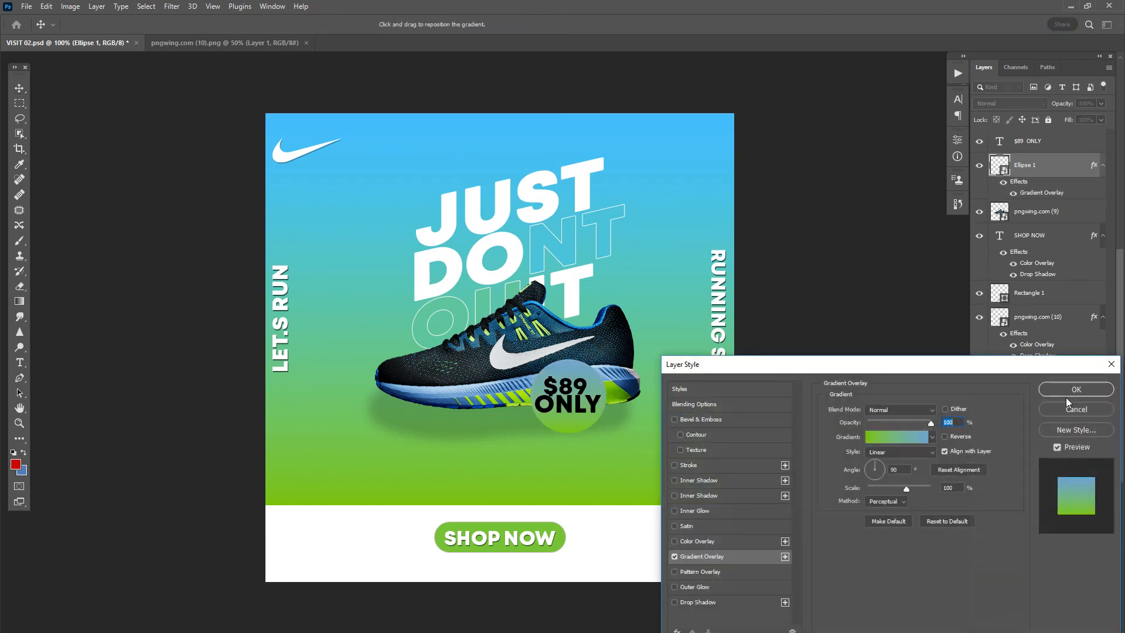